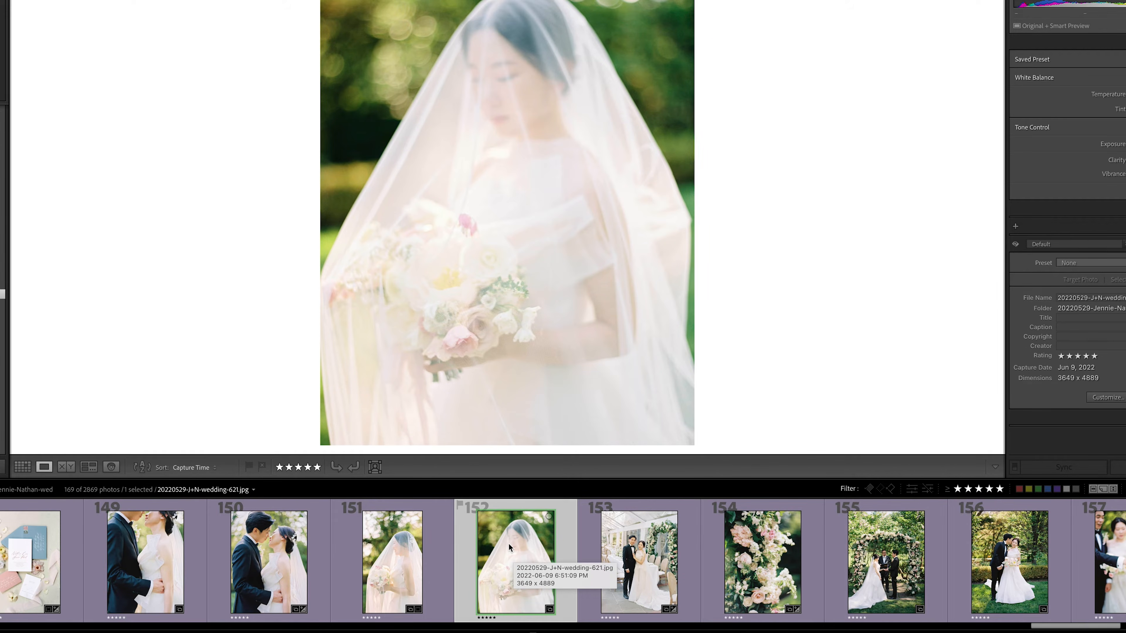
Step: Rate the veiled bride photo one star and turn off the five-star filter
{"action": "key", "text": "1"}
{"action": "key", "text": "ctrl+z"}
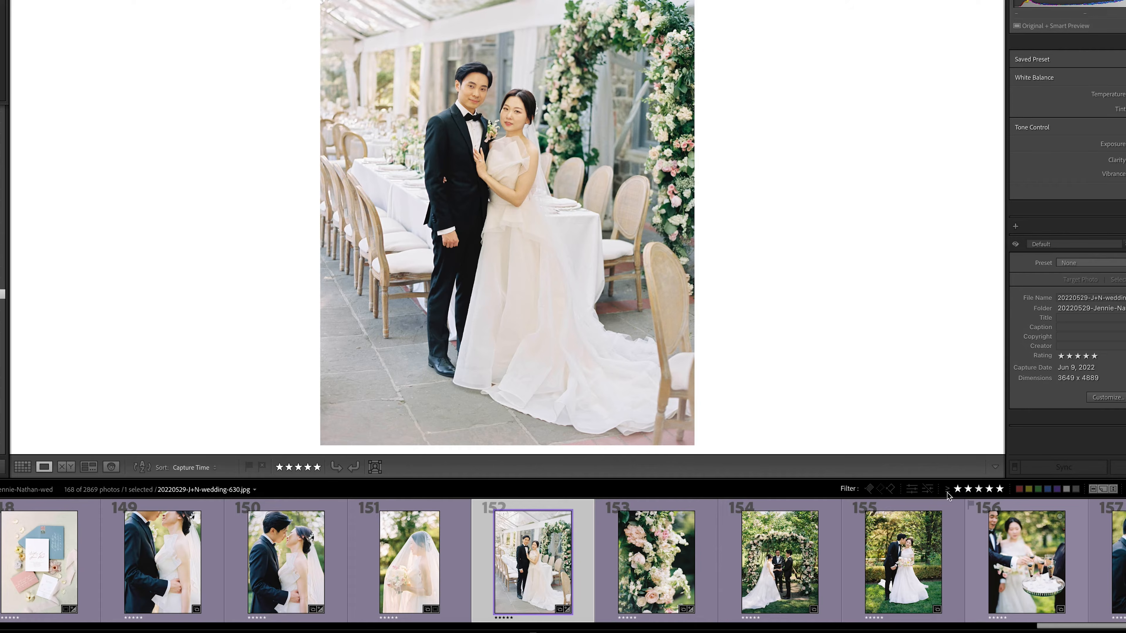
{"action": "left_click", "coordinate": [958, 489]}
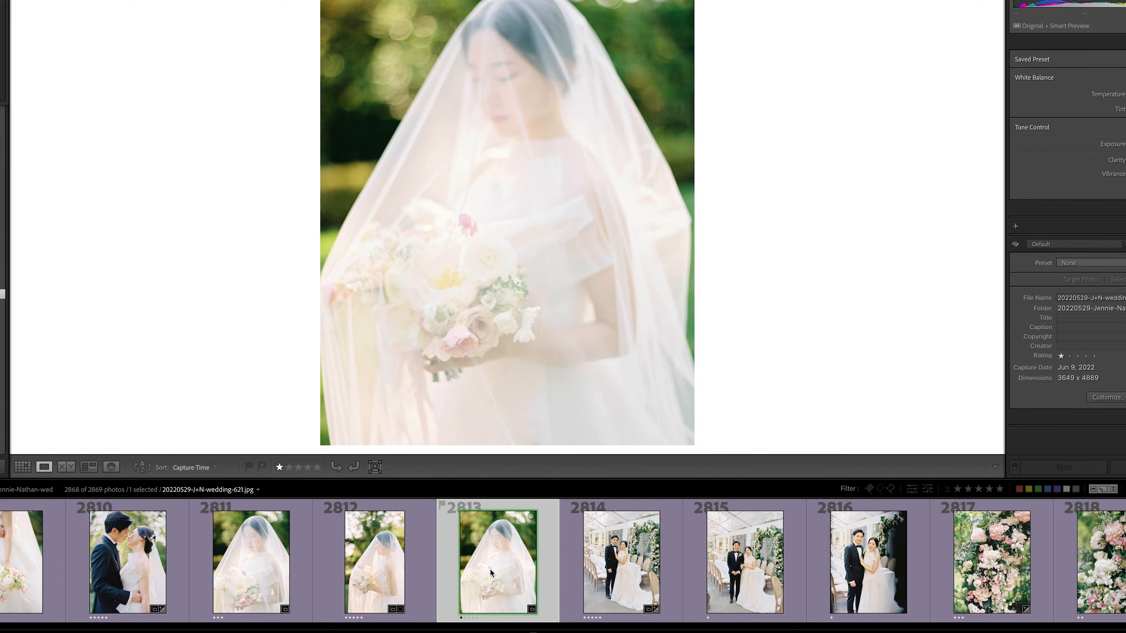
Step: Raise the veiled bride photo's rating one level at a time to five stars
{"action": "key", "text": "2"}
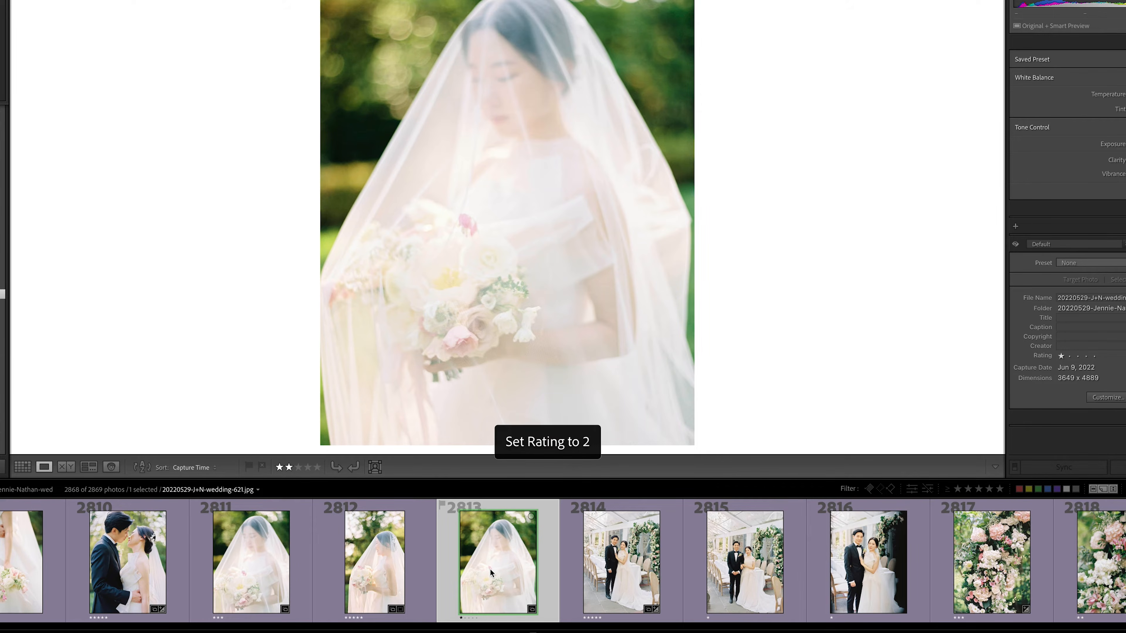
{"action": "key", "text": "3"}
{"action": "key", "text": "4"}
{"action": "key", "text": "5"}
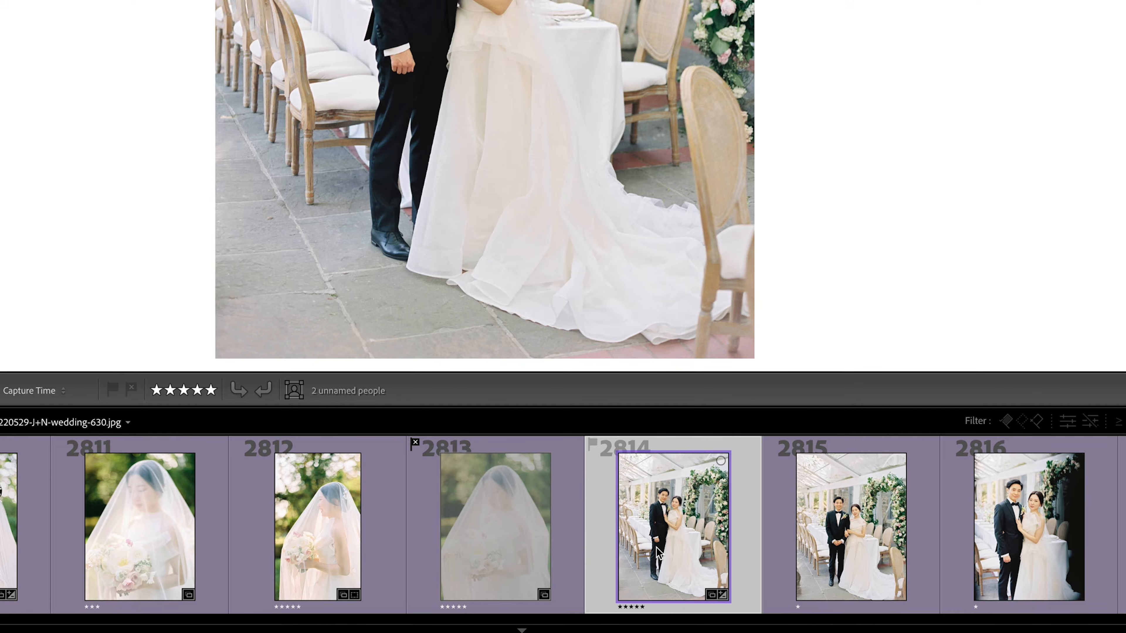
Step: Lower and raise the rating of the couple's tent portrait one star at a time, finishing at five stars
{"action": "key", "text": "bracketleft"}
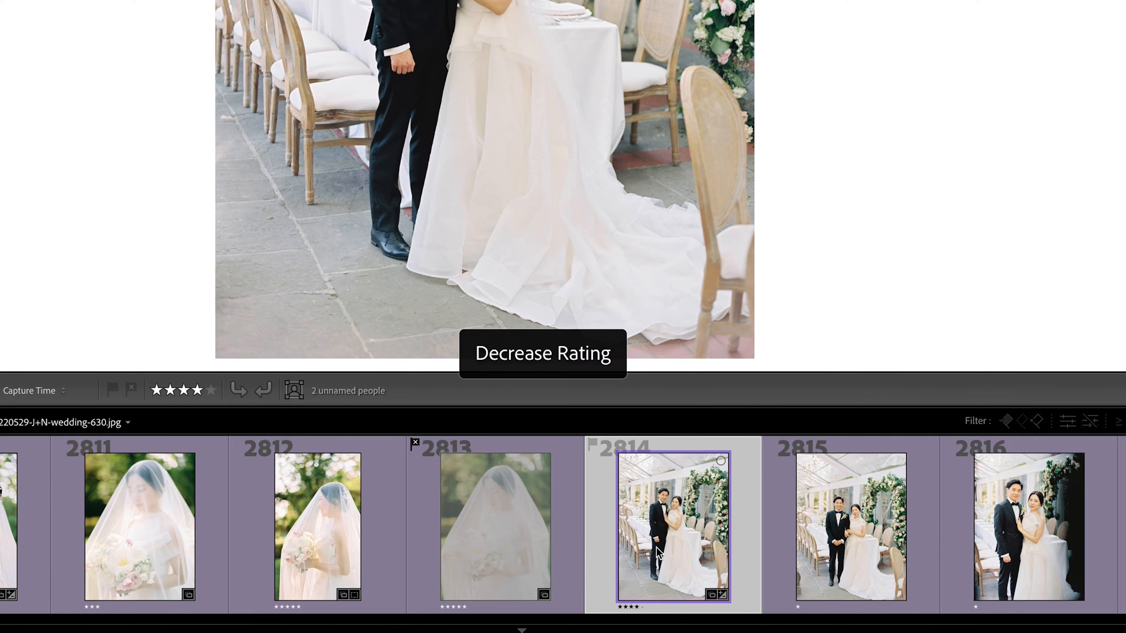
{"action": "key", "text": "bracketright"}
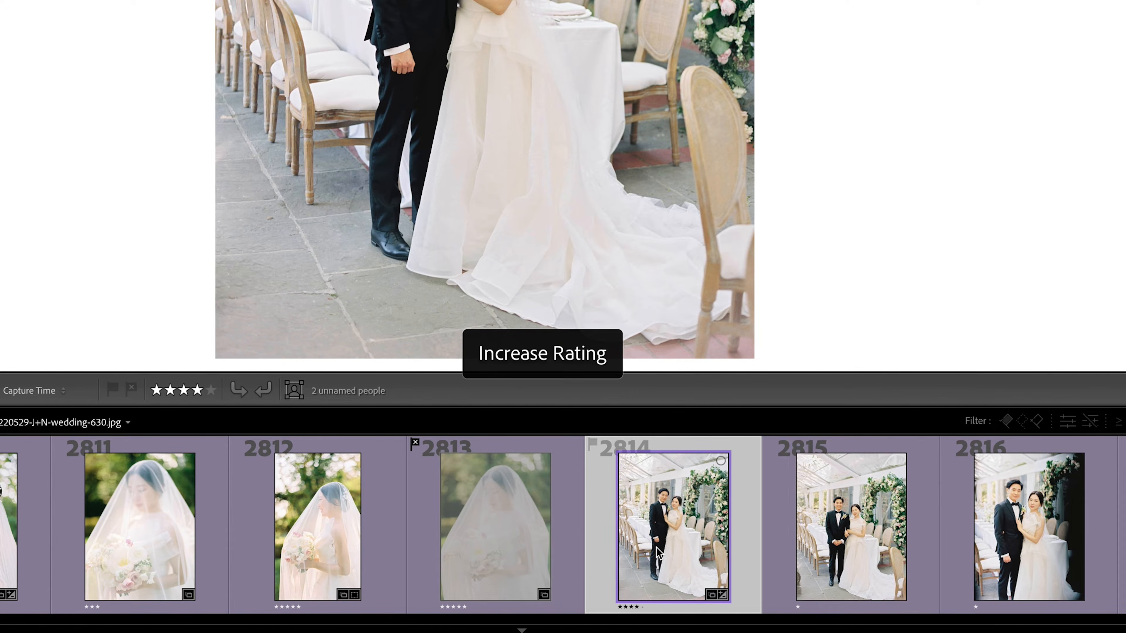
{"action": "key", "text": "bracketleft"}
{"action": "key", "text": "bracketright"}
{"action": "key", "text": "bracketright"}
{"action": "key", "text": "bracketright"}
{"action": "key", "text": "bracketright"}
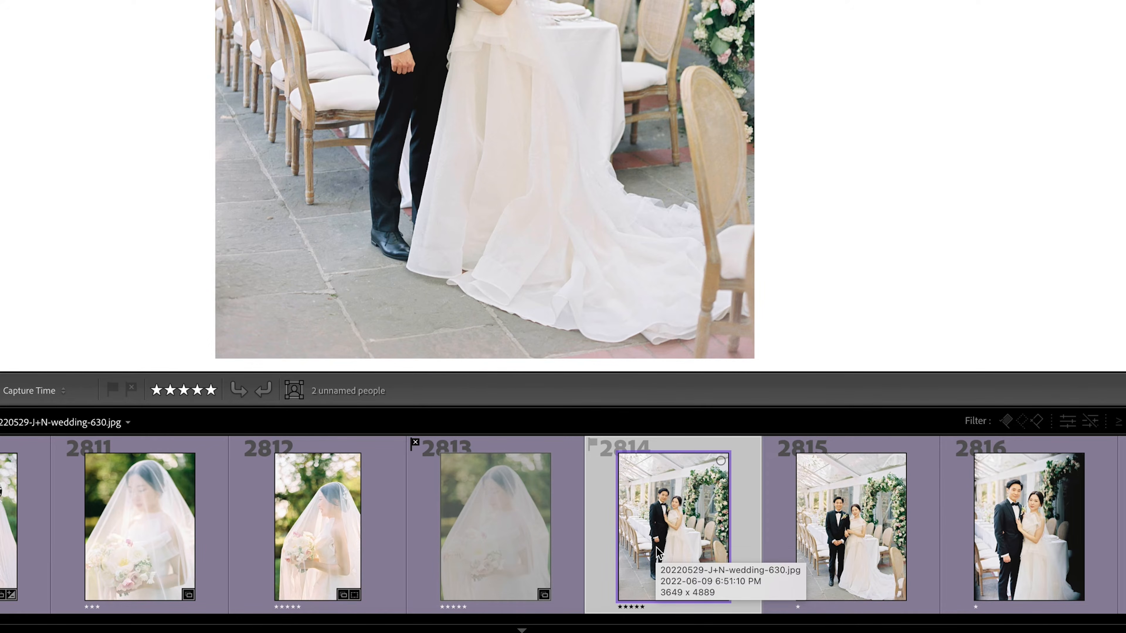
Step: Select the veiled bride photo and toggle its green color label
{"action": "left_click", "coordinate": [495, 535]}
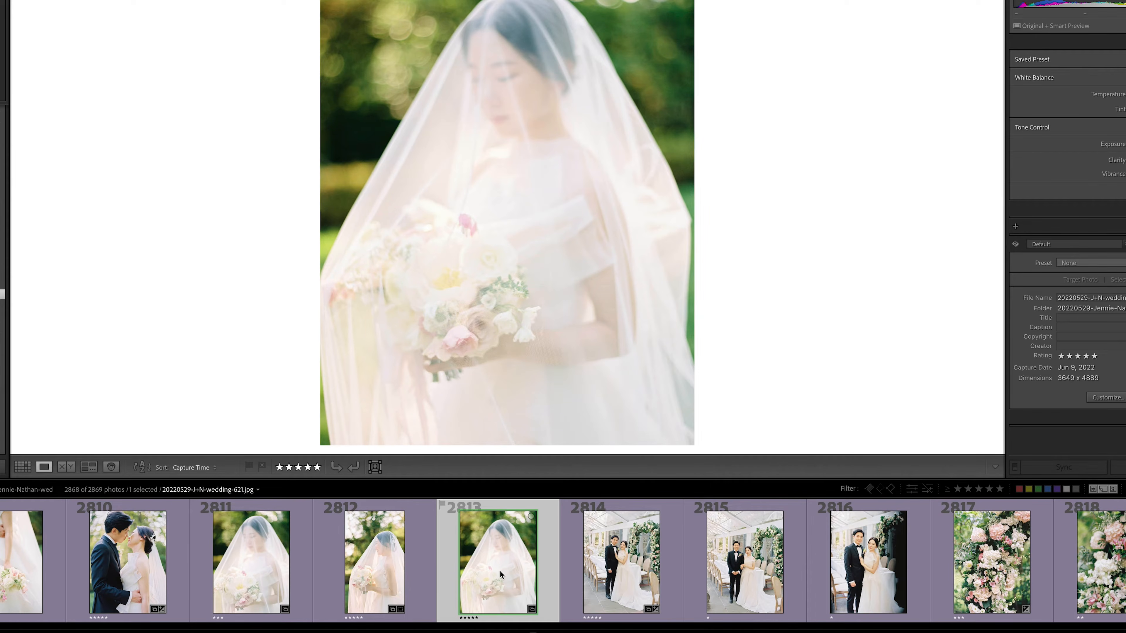
{"action": "key", "text": "8"}
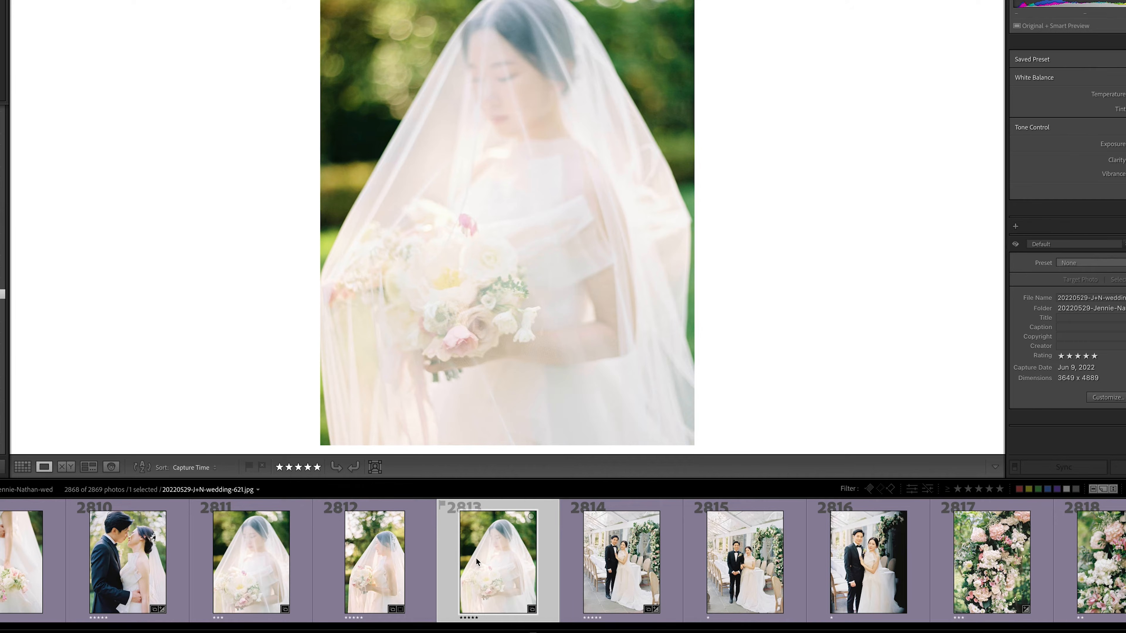
{"action": "key", "text": "8"}
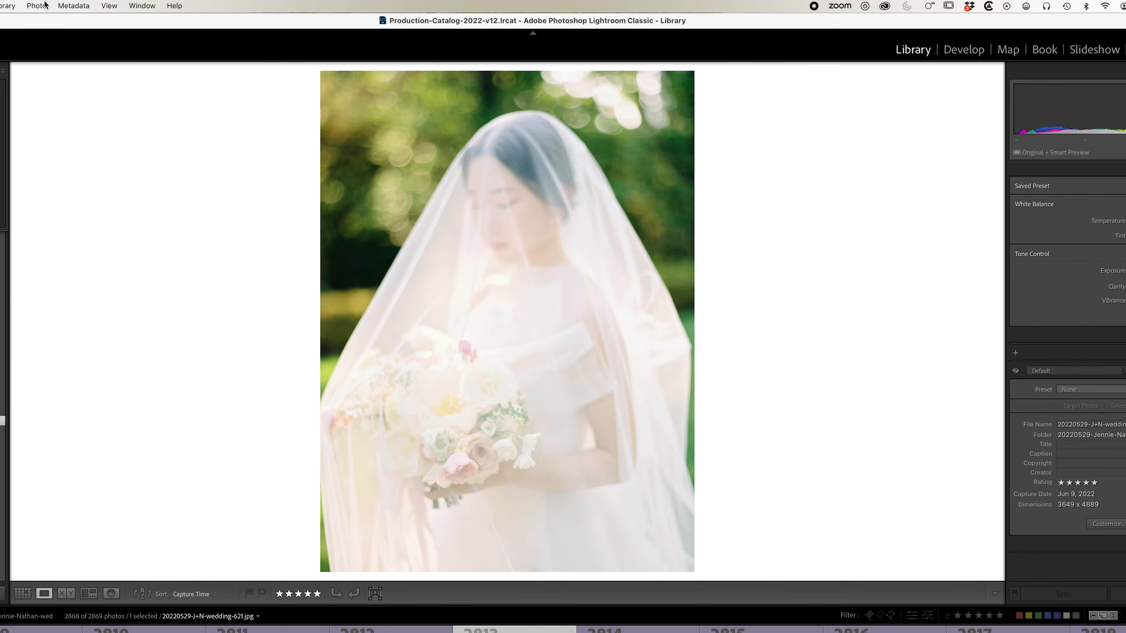
Step: Review the color label and flag options available for the veiled bride photo, along with their shortcuts
{"action": "left_click", "coordinate": [38, 6]}
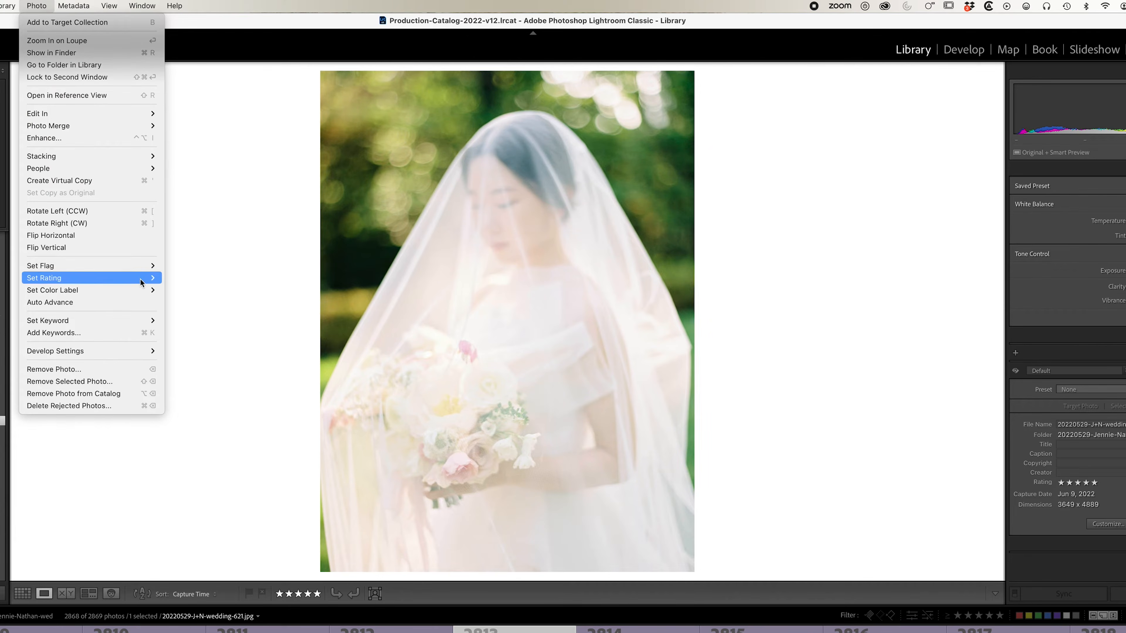
{"action": "mouse_move", "coordinate": [138, 290]}
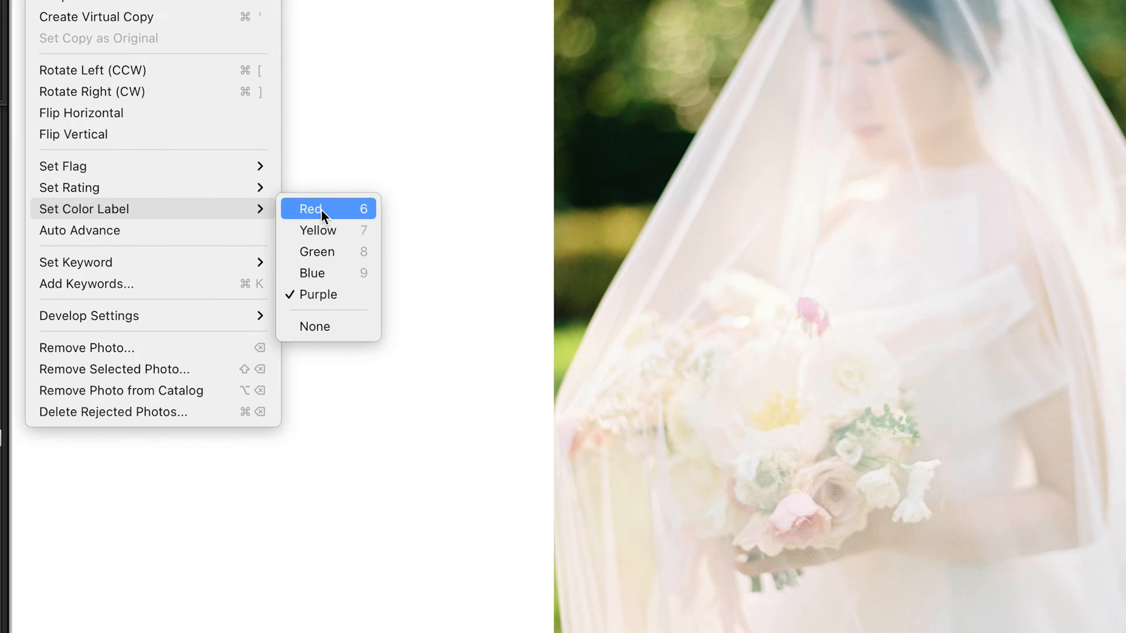
{"action": "mouse_move", "coordinate": [198, 194]}
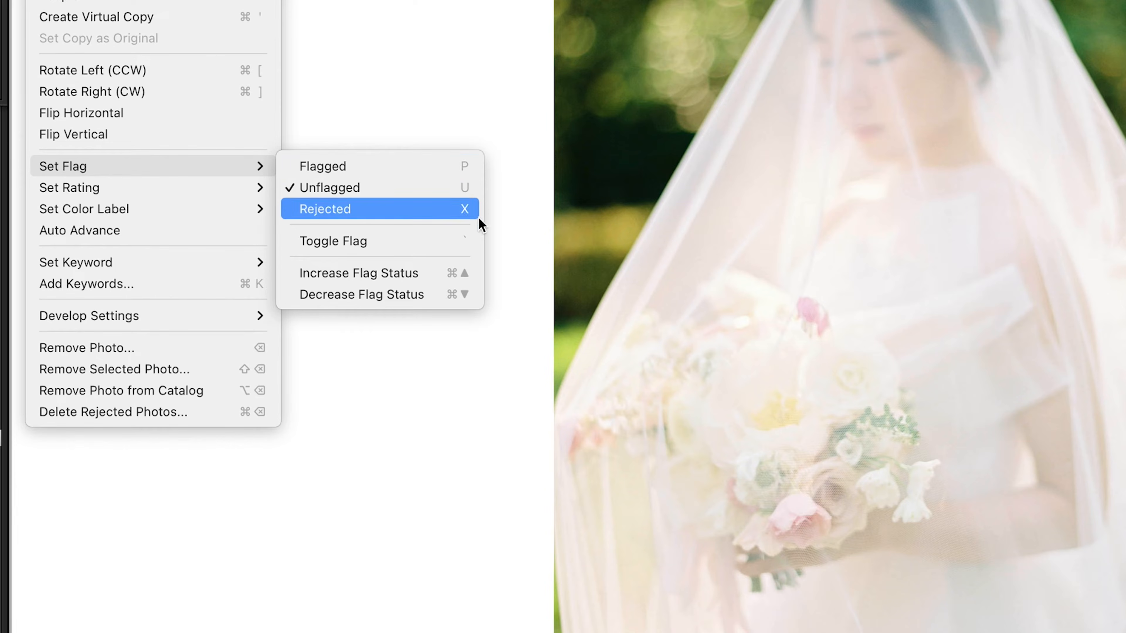
{"action": "left_click", "coordinate": [510, 440]}
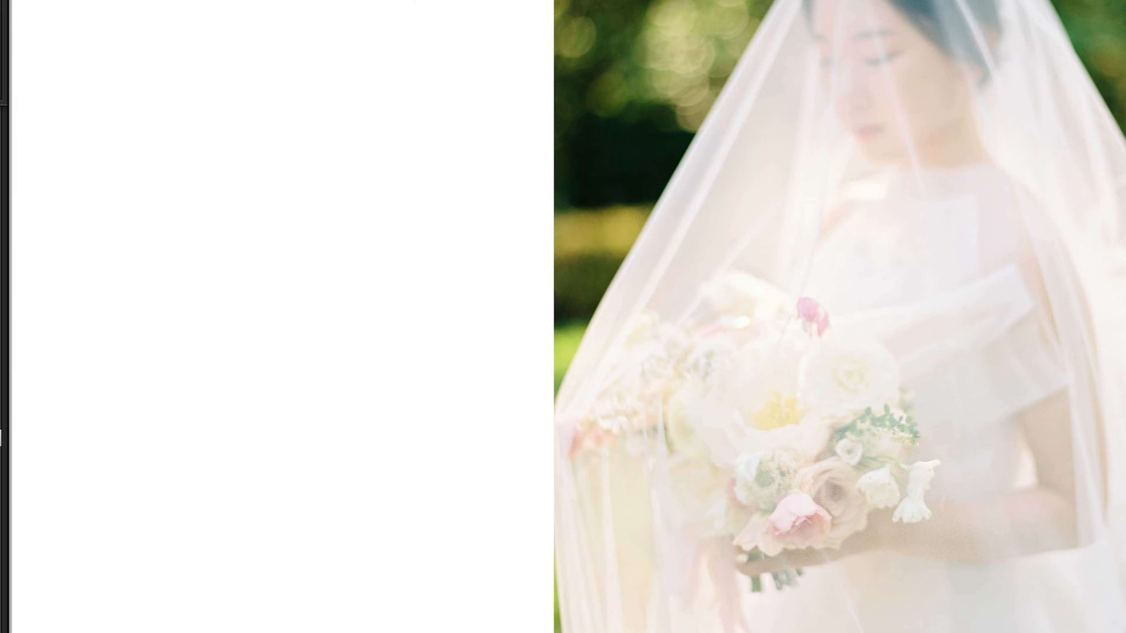
Step: Flag the veiled bride photo as a pick, unflag it, and mark it as rejected
{"action": "key", "text": "p"}
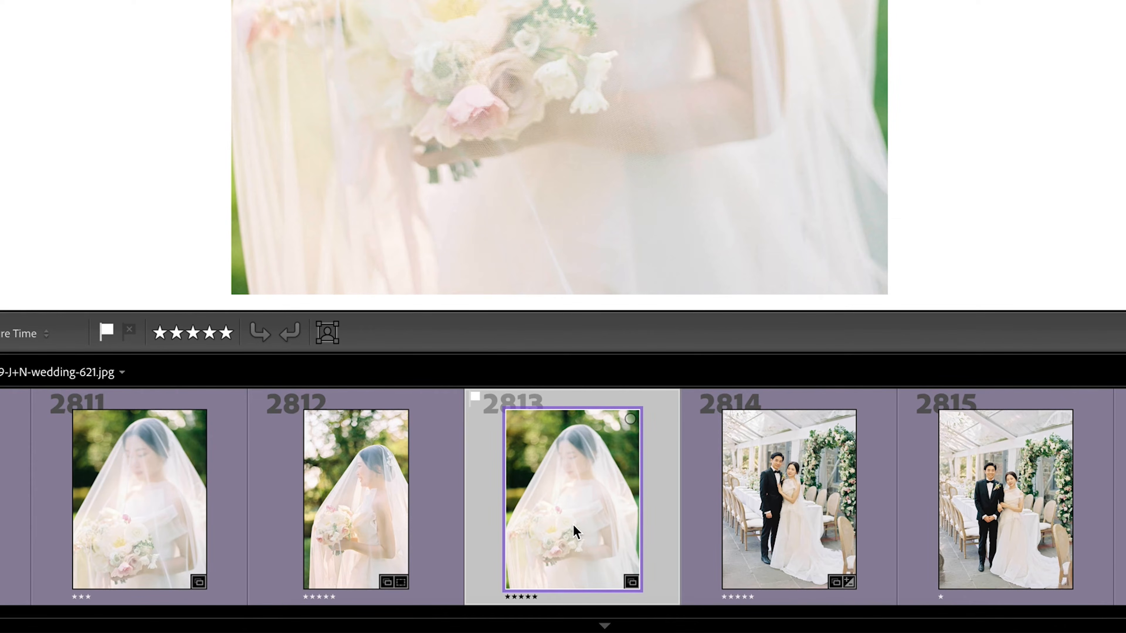
{"action": "key", "text": "u"}
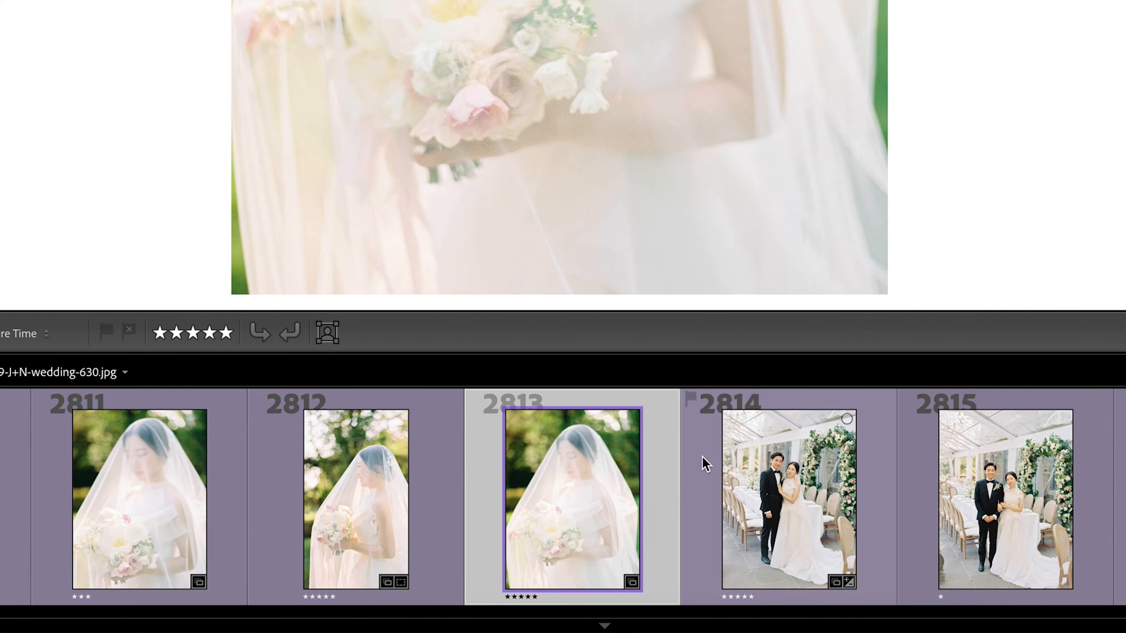
{"action": "key", "text": "x"}
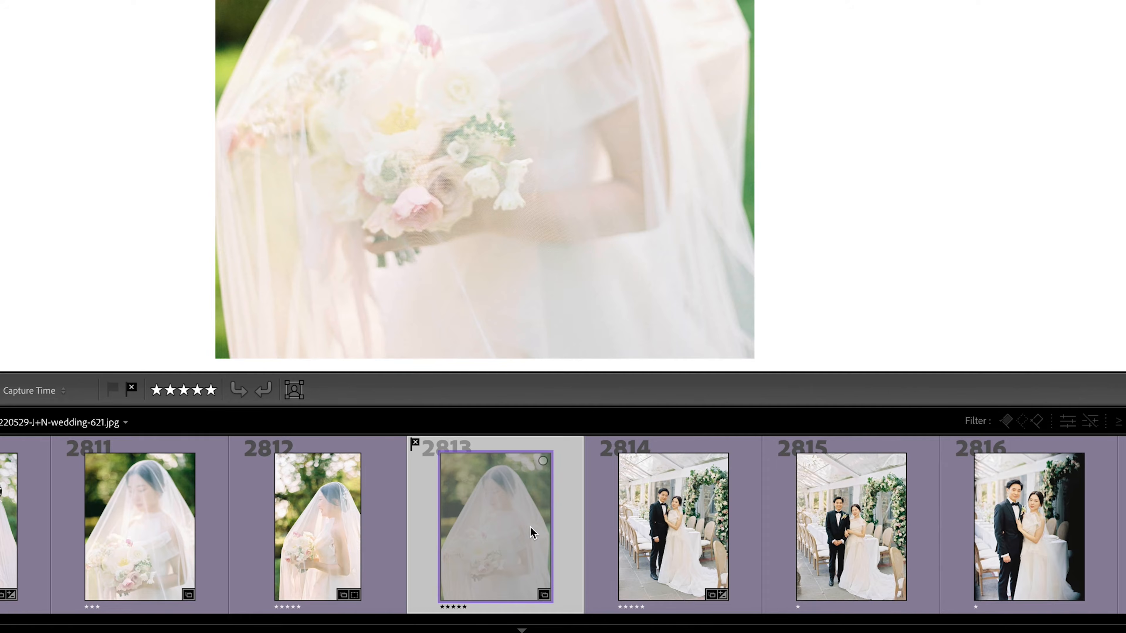
Step: Increase the veiled bride photo's flag status stepwise to flagged, and decrease it back to rejected
{"action": "key", "text": "ctrl+Up"}
{"action": "key", "text": "ctrl+Up"}
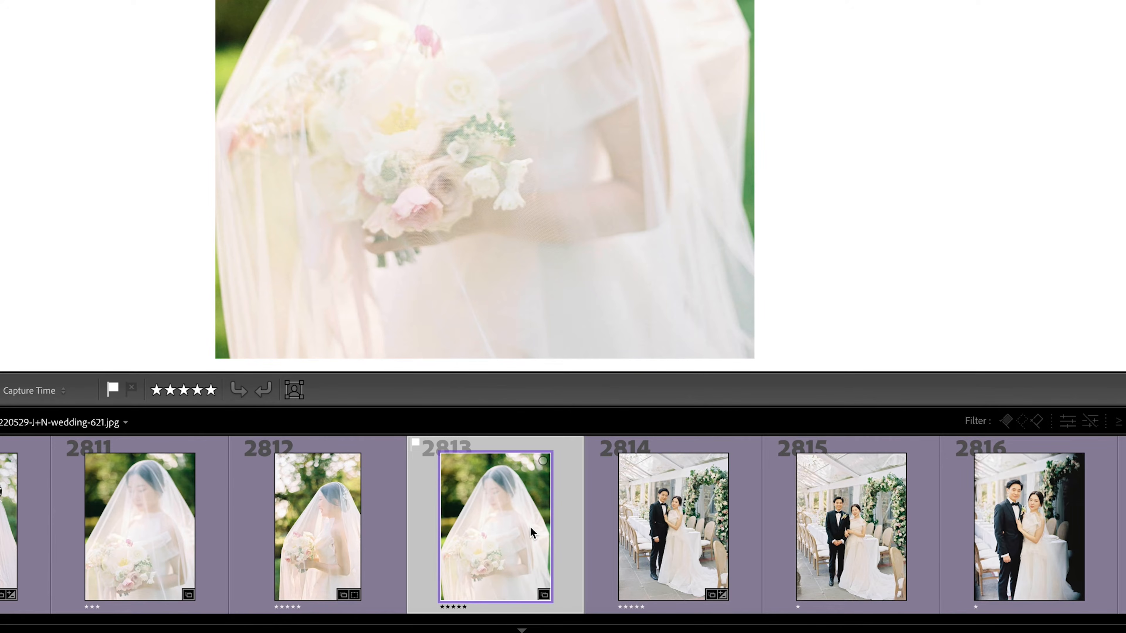
{"action": "key", "text": "ctrl+Down"}
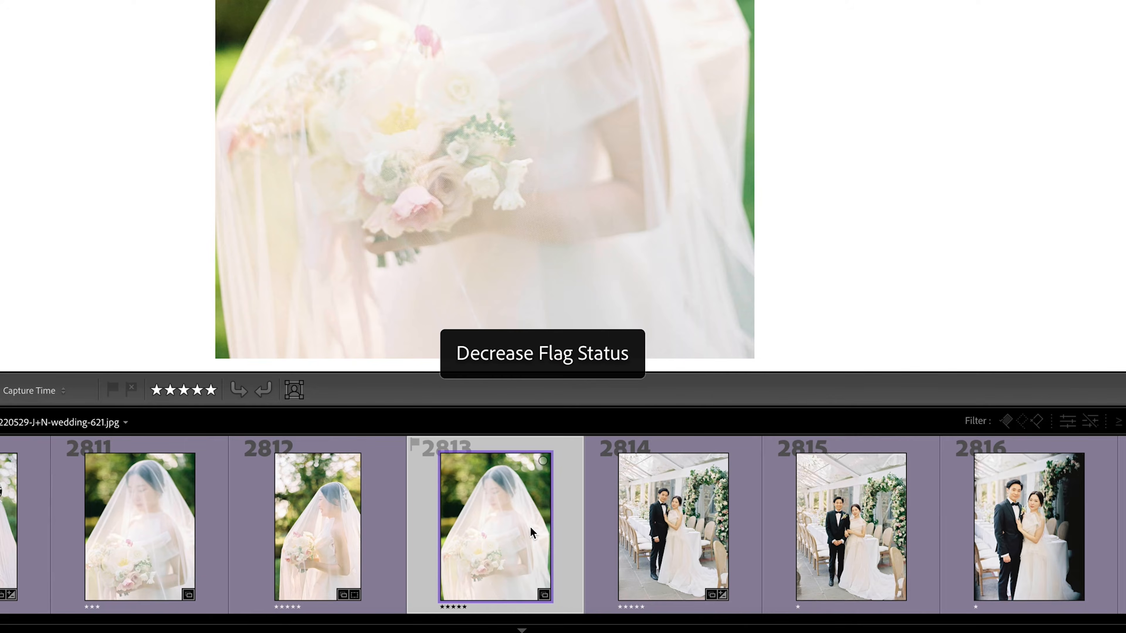
{"action": "key", "text": "ctrl+Down"}
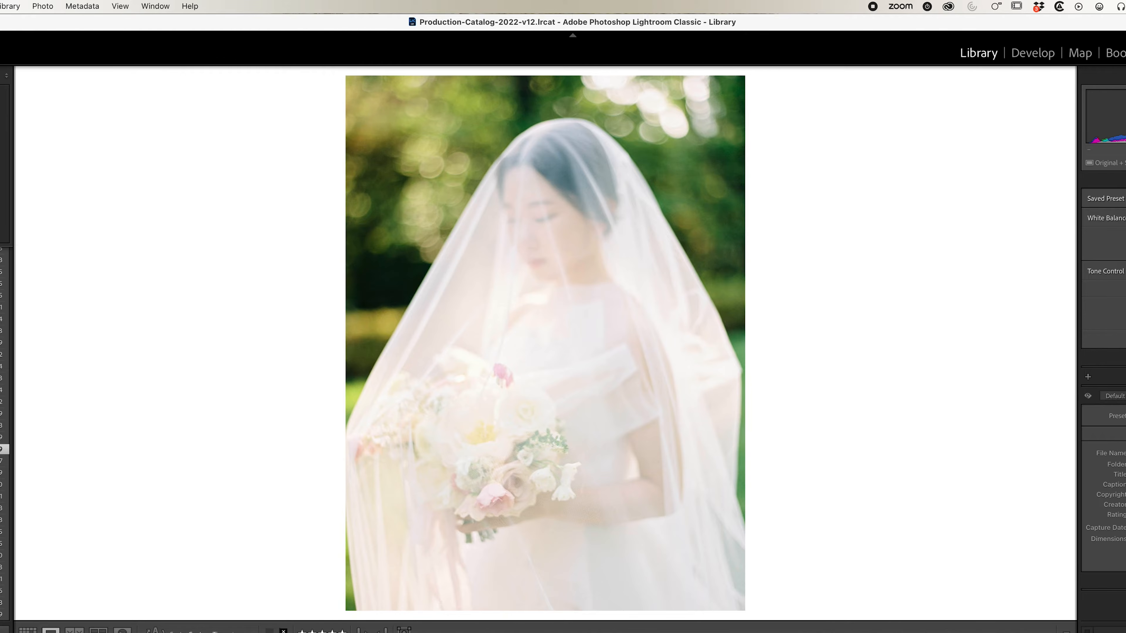
Step: Look up the command for deleting rejected photos and the color label options for the tent portrait
{"action": "left_click", "coordinate": [37, 8]}
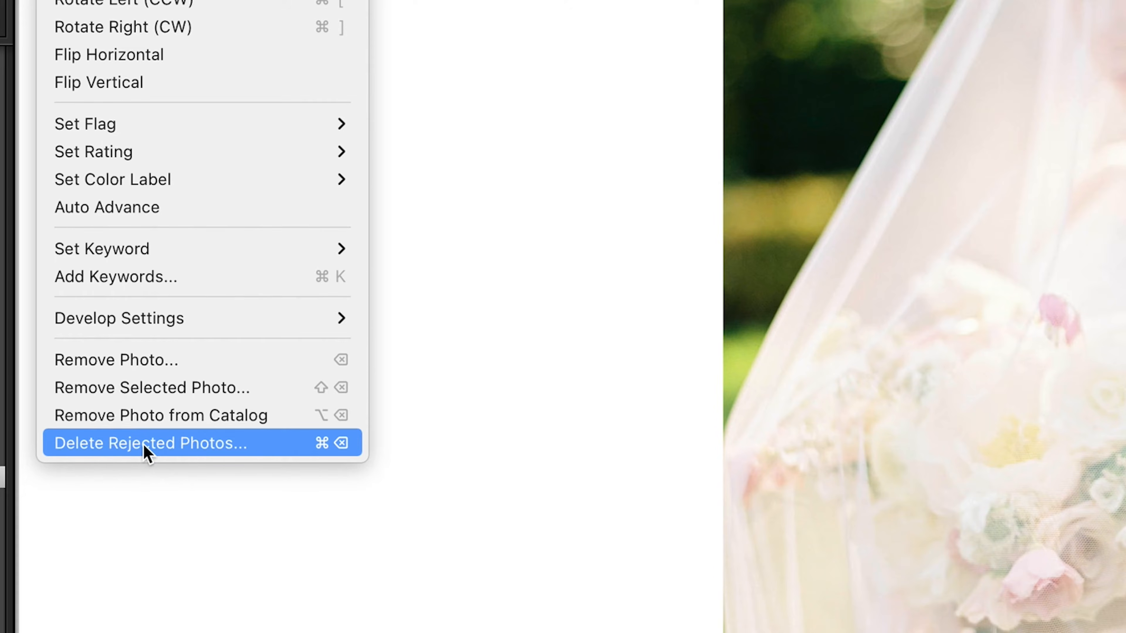
{"action": "left_click", "coordinate": [217, 453]}
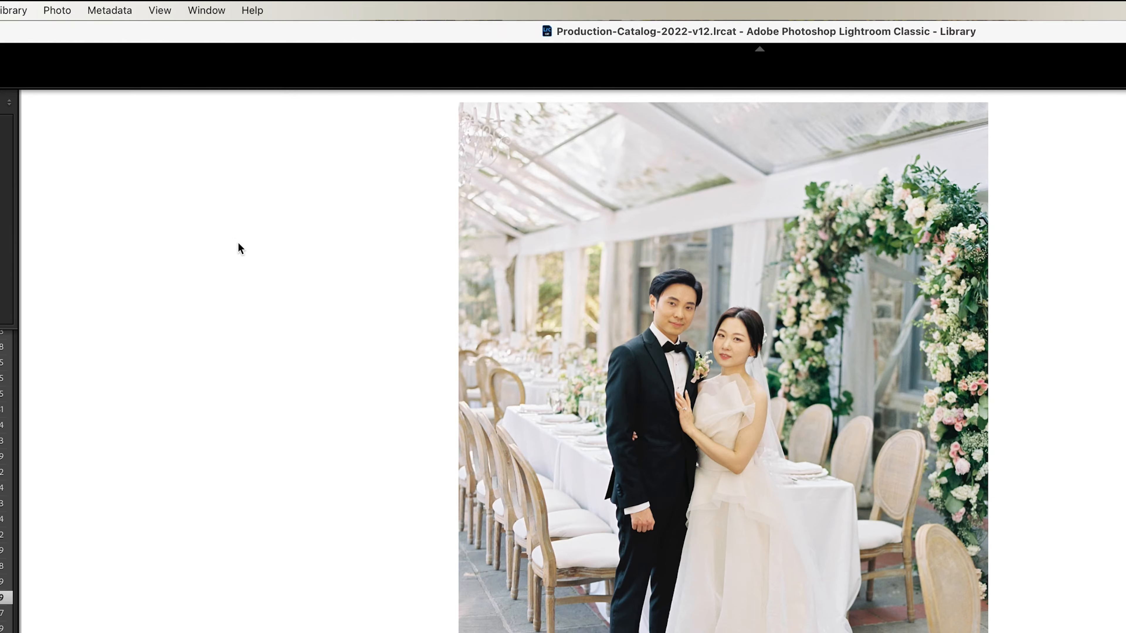
{"action": "left_click", "coordinate": [58, 11]}
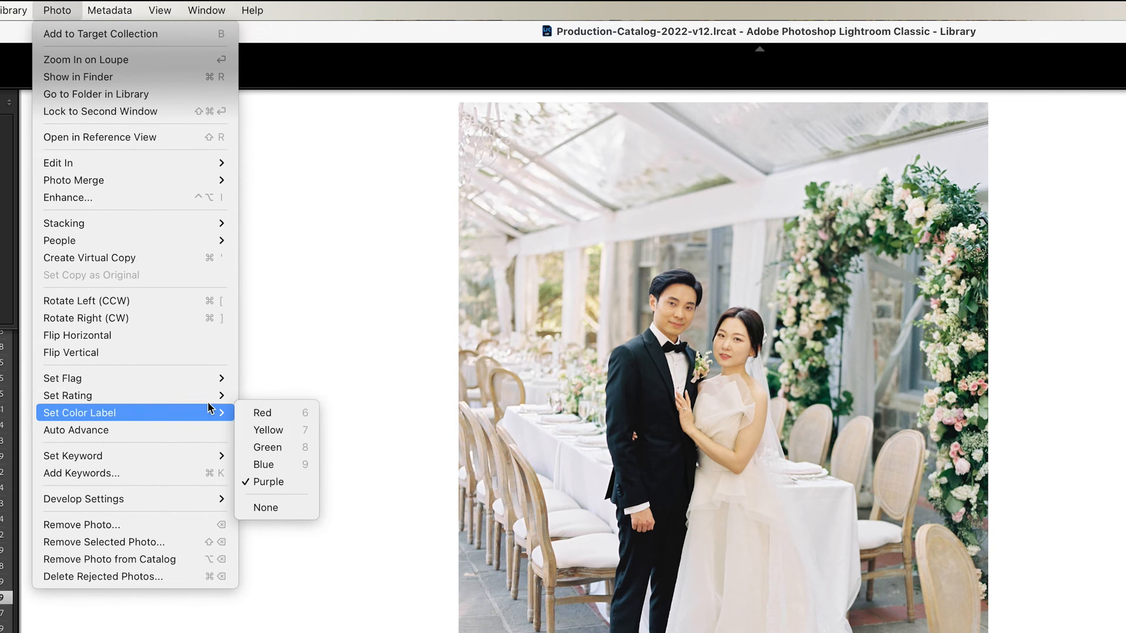
{"action": "mouse_move", "coordinate": [204, 404]}
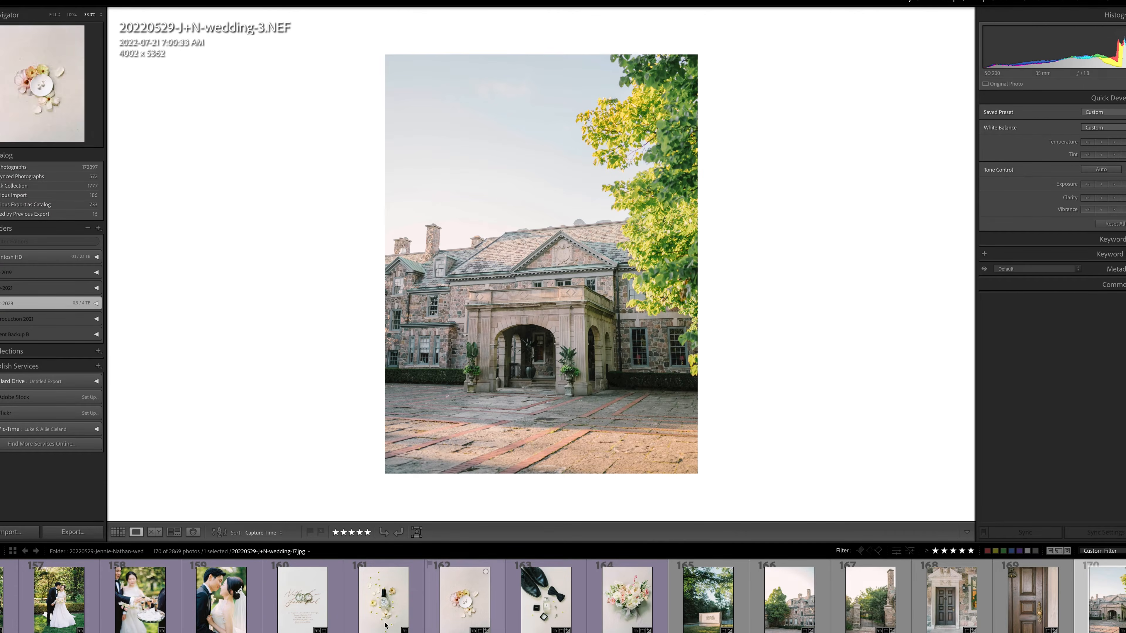
Step: Select the couple's close-up portrait, photo 159, and review the library filter presets in grid view
{"action": "left_click", "coordinate": [211, 613]}
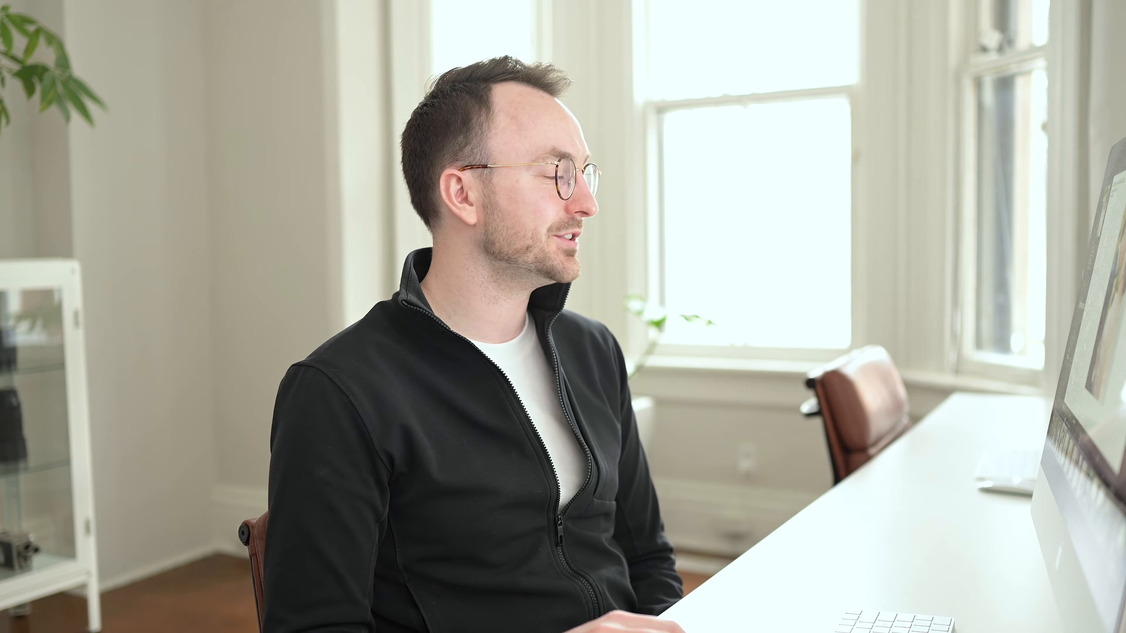
{"action": "left_click", "coordinate": [148, 522]}
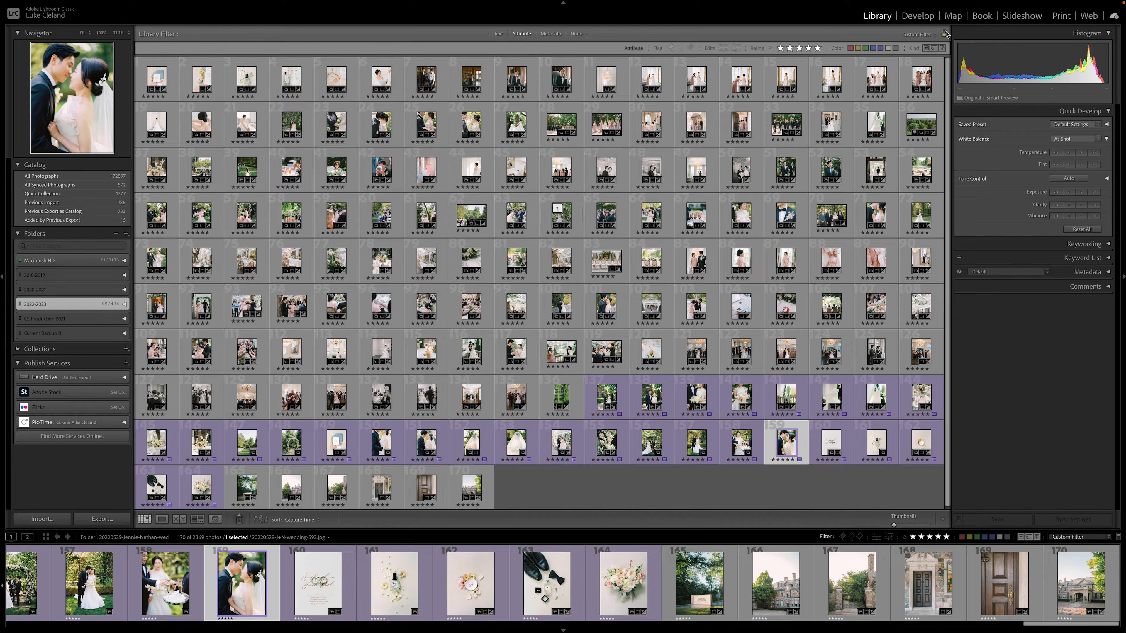
{"action": "left_click", "coordinate": [923, 34]}
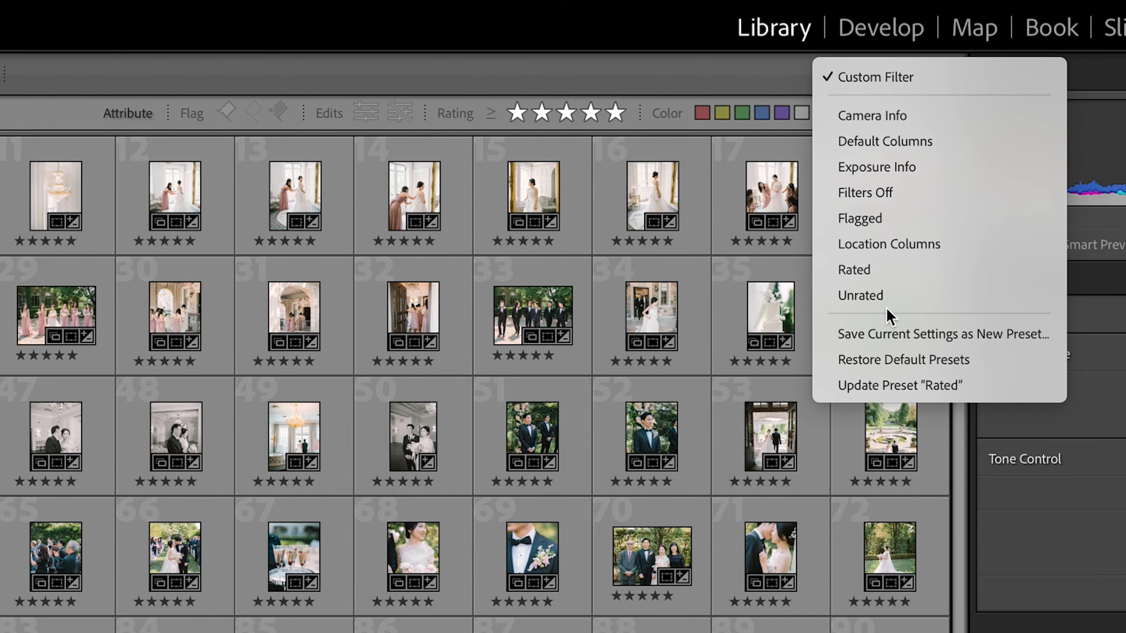
{"action": "left_click", "coordinate": [28, 36]}
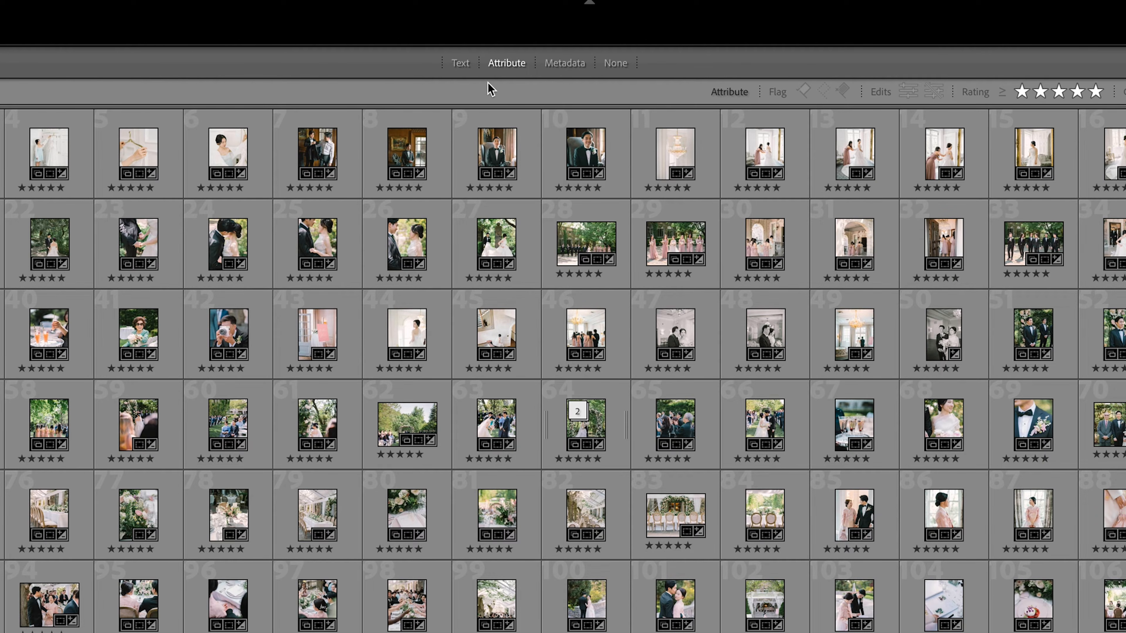
Step: Filter the library by the NIKKOR Z 35mm f/1.8 S lens and add the five-star attribute filter
{"action": "left_click", "coordinate": [461, 64]}
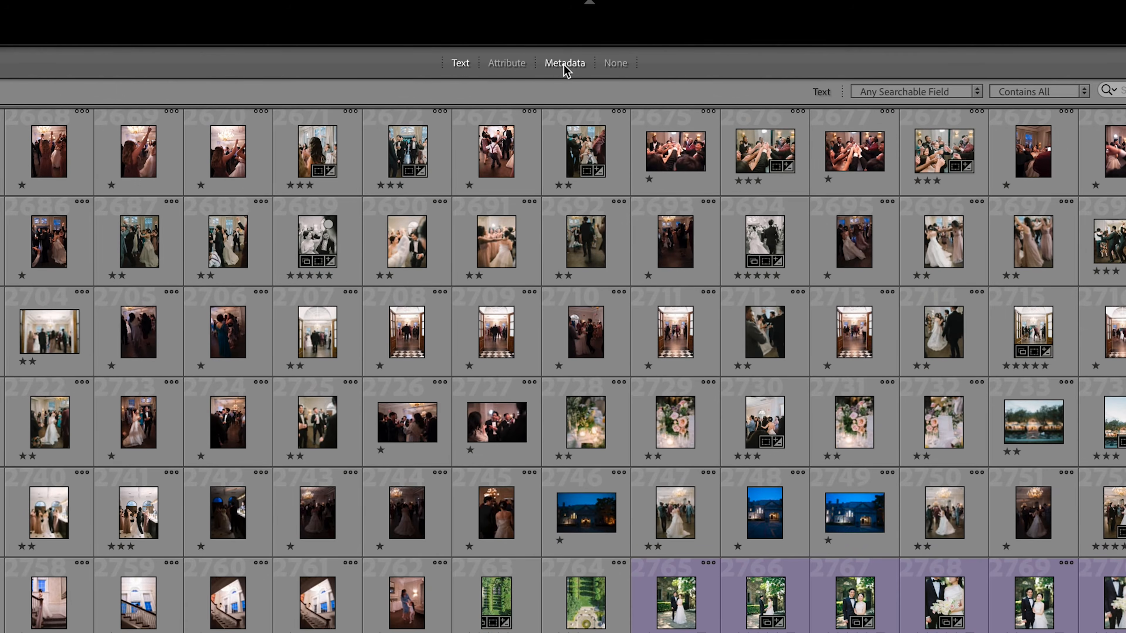
{"action": "left_click", "coordinate": [564, 63]}
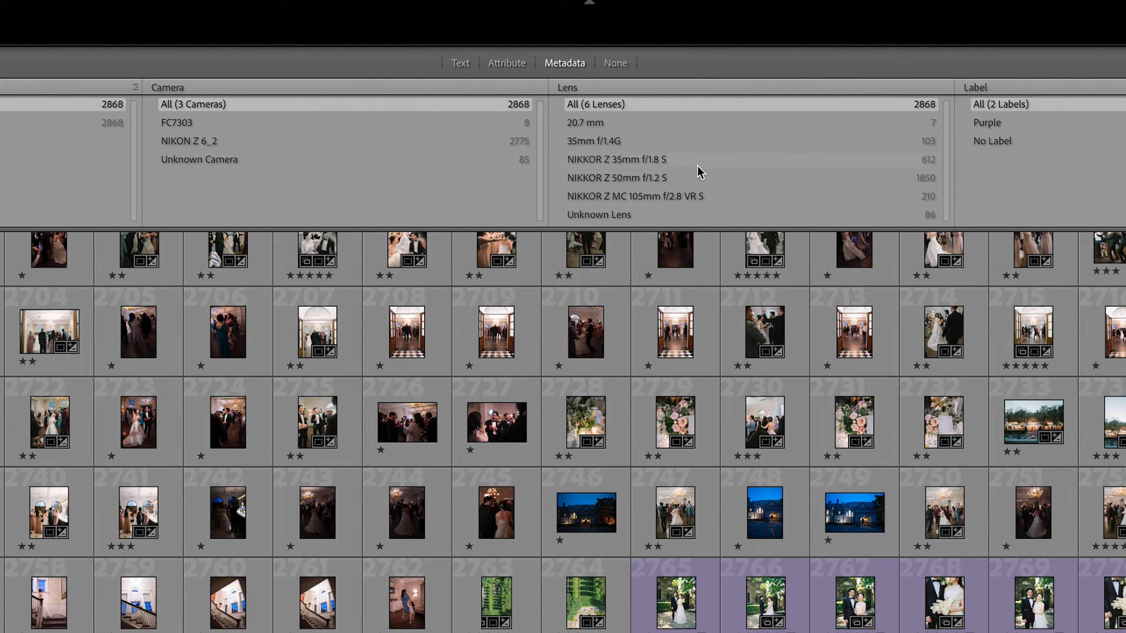
{"action": "left_click", "coordinate": [640, 162]}
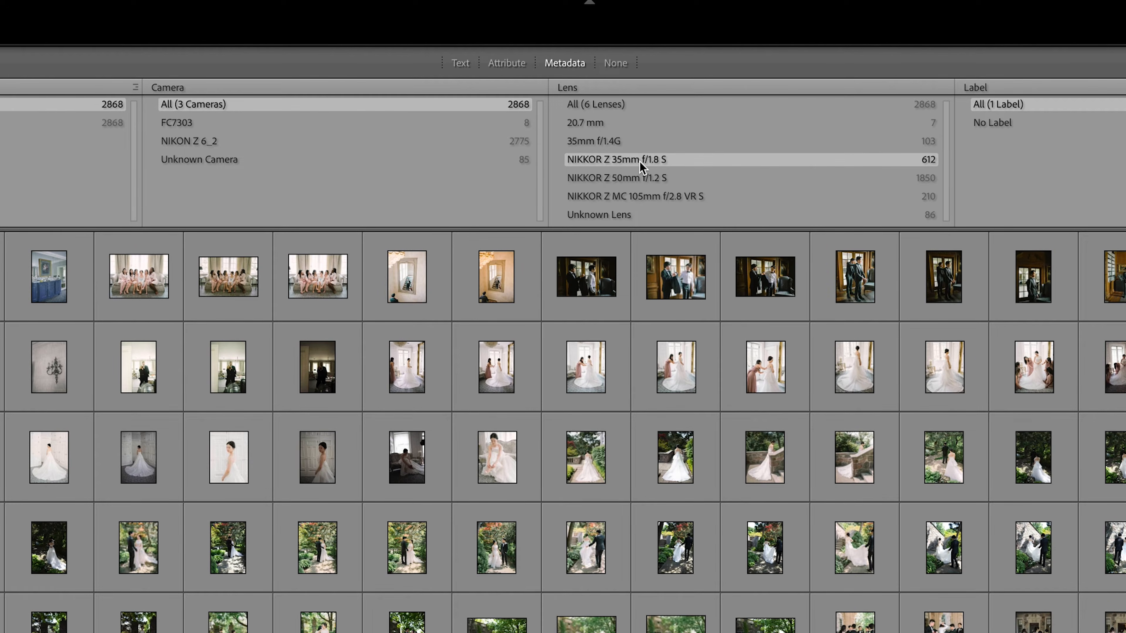
{"action": "left_click", "coordinate": [507, 63]}
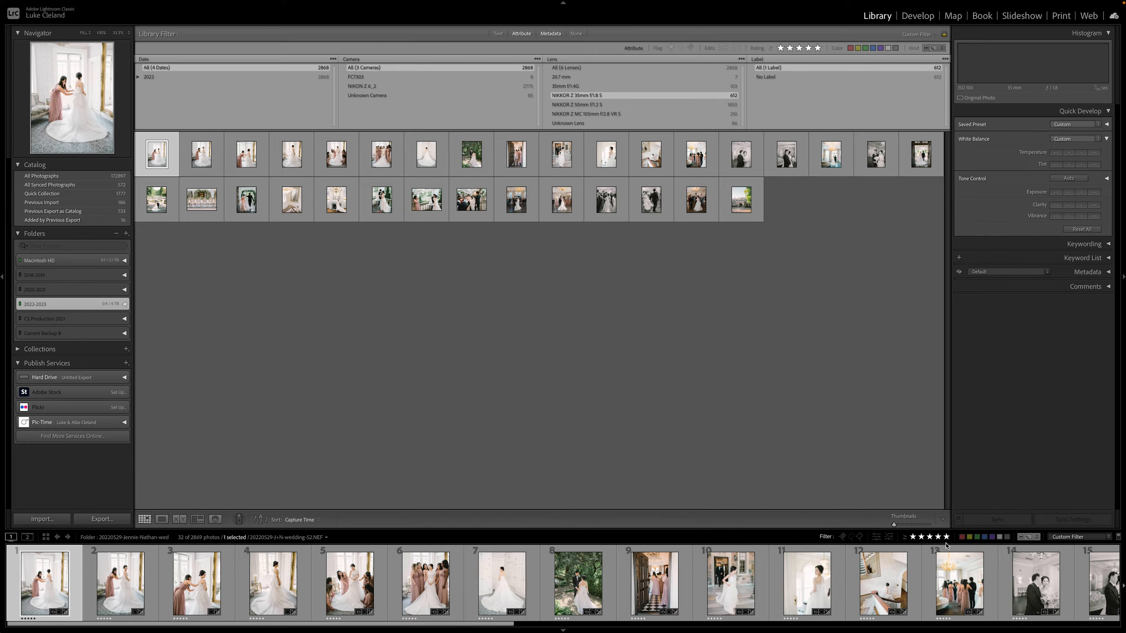
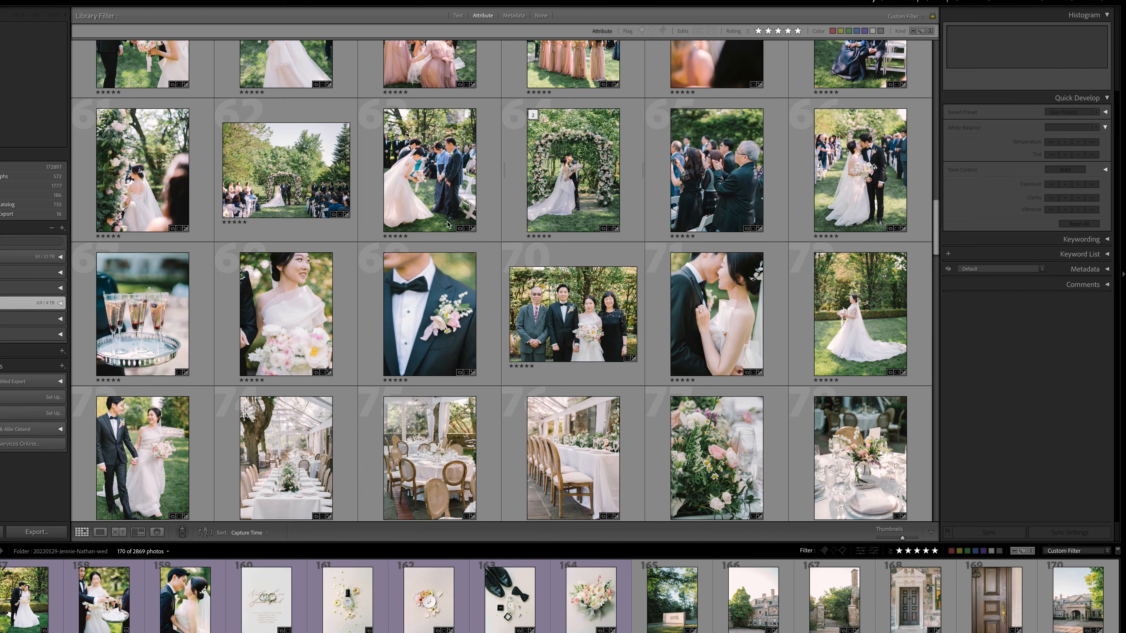
Step: Select the six ceremony photos from 61 to 66 in the grid
{"action": "scroll", "coordinate": [447, 226], "scroll_direction": "up", "scroll_amount": 3}
{"action": "left_click", "coordinate": [163, 305]}
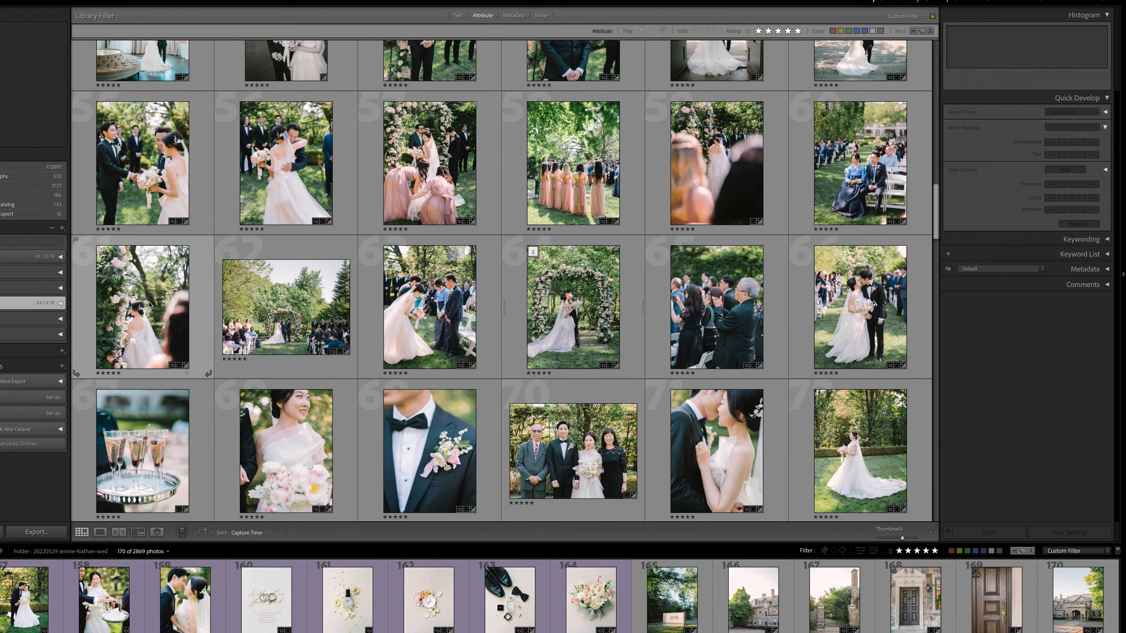
{"action": "left_click", "coordinate": [845, 302], "text": "shift"}
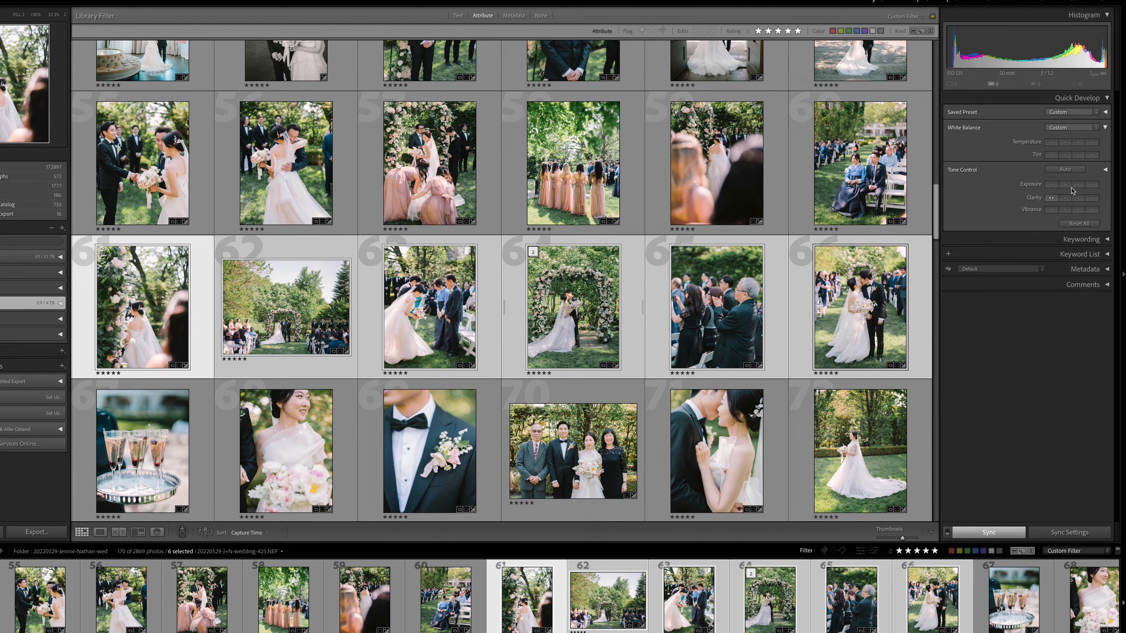
Step: Raise the exposure of the six selected ceremony photos by the large Quick Develop increment and check the keywording options
{"action": "left_click", "coordinate": [1090, 186]}
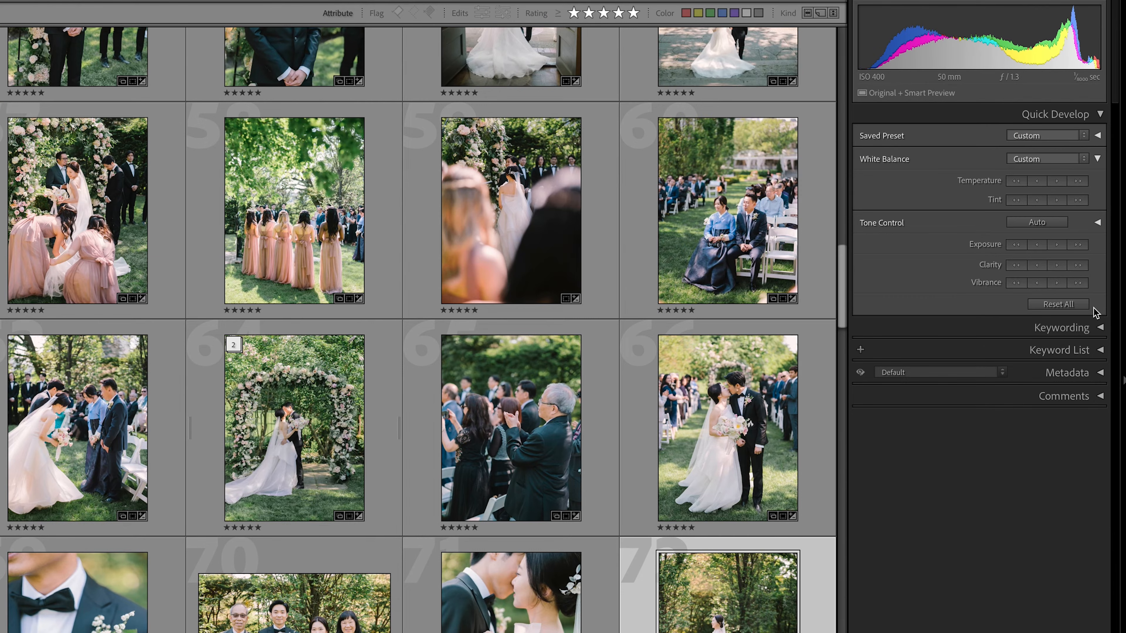
{"action": "left_click", "coordinate": [1101, 328]}
{"action": "left_click", "coordinate": [1101, 328]}
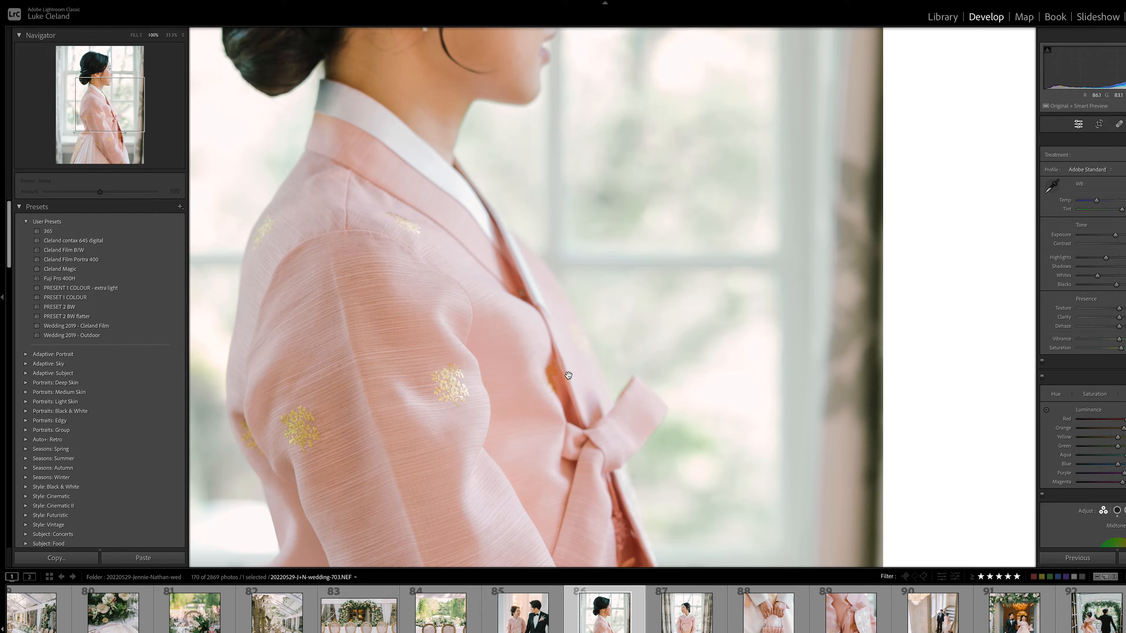
Step: Inspect the head, sleeve and skirt of the pink hanbok portrait at 100%, 12.5% and 800% zoom
{"action": "left_click", "coordinate": [98, 71]}
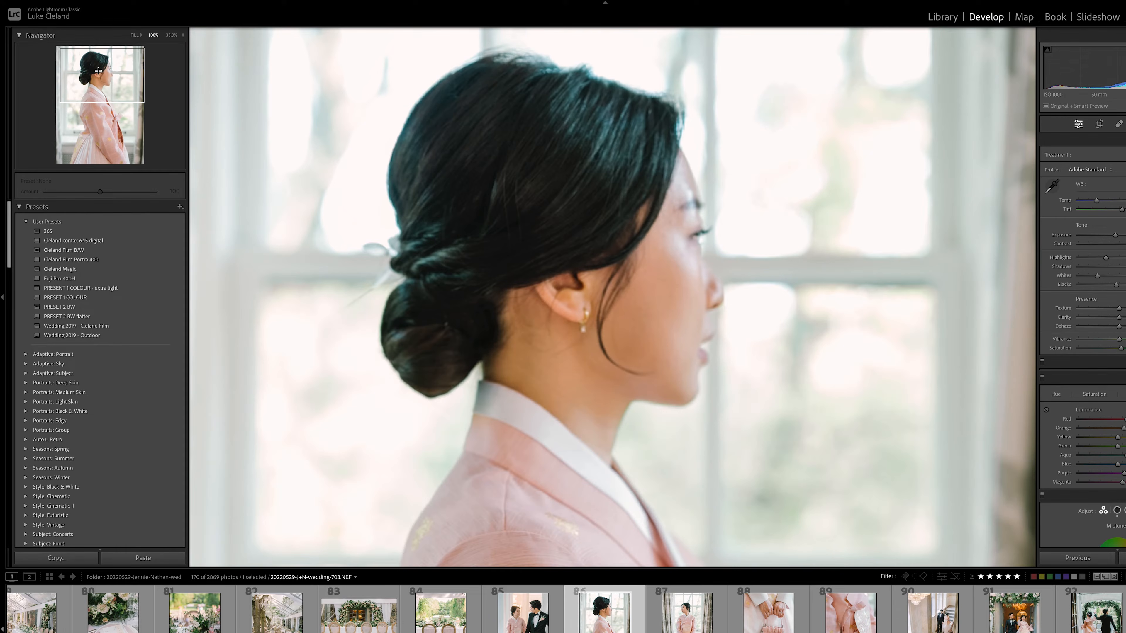
{"action": "left_click_drag", "start_coordinate": [96, 67], "coordinate": [102, 145]}
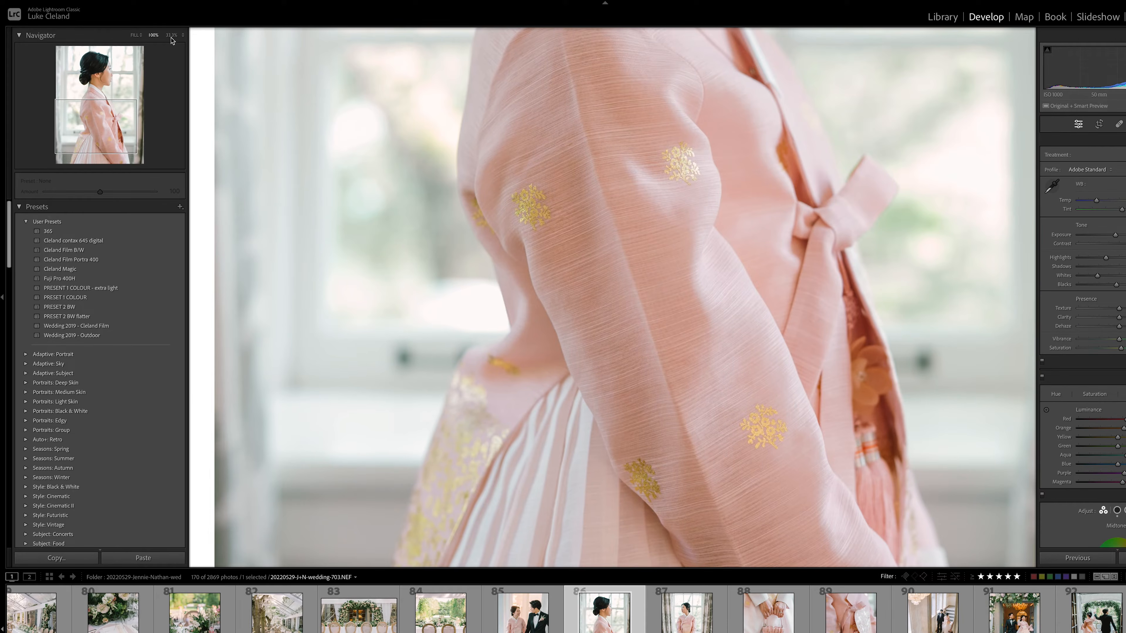
{"action": "left_click", "coordinate": [171, 36]}
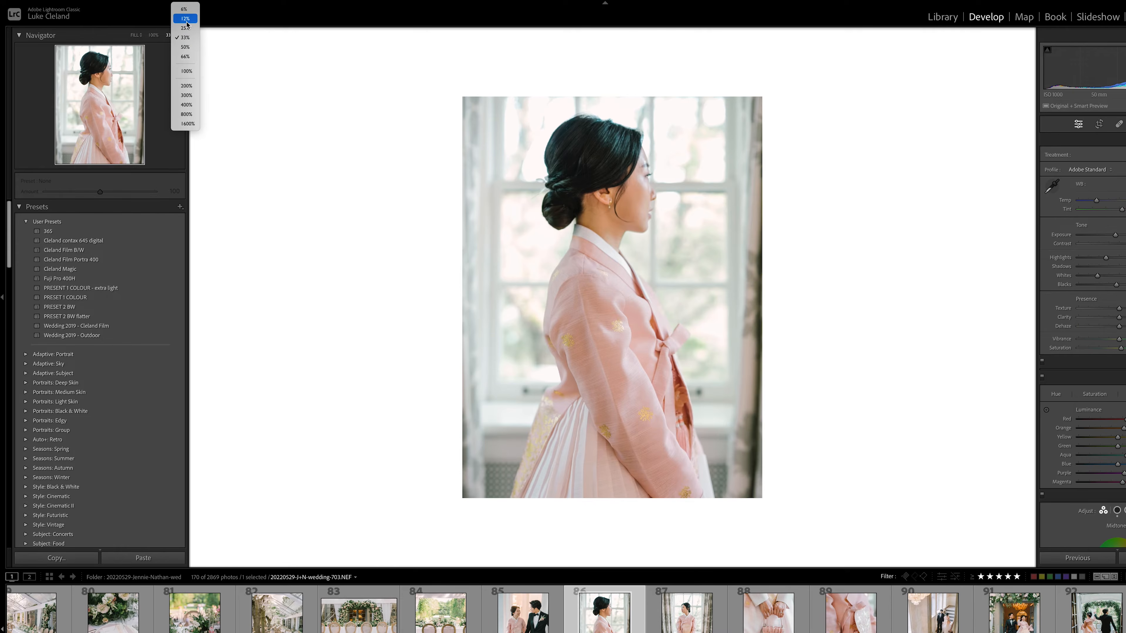
{"action": "left_click", "coordinate": [185, 19]}
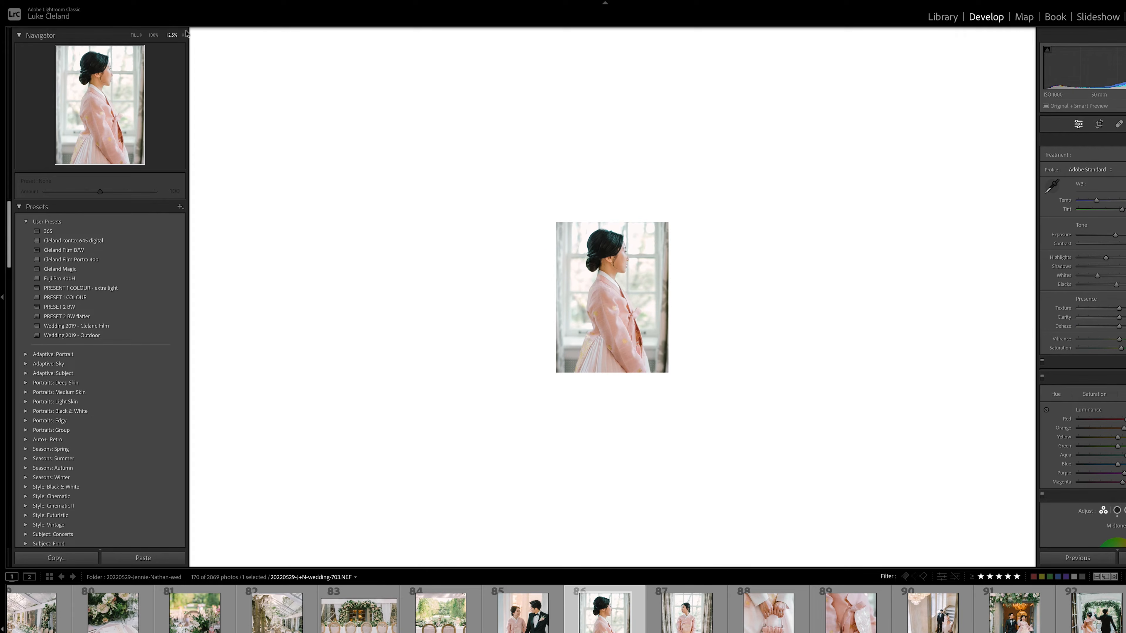
{"action": "left_click", "coordinate": [187, 132]}
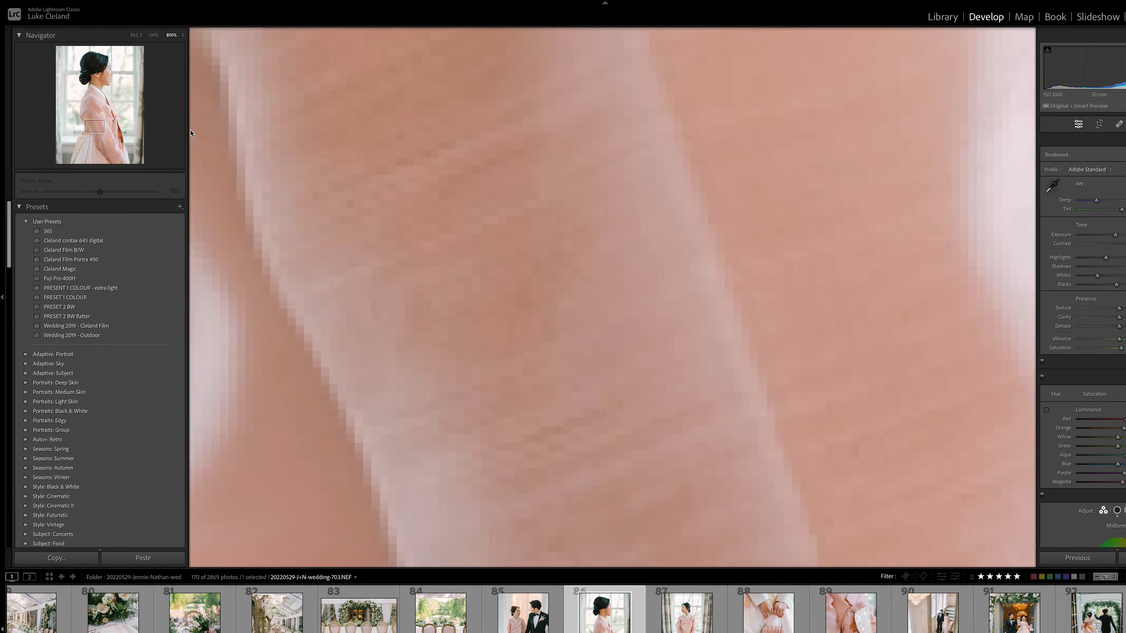
{"action": "left_click_drag", "start_coordinate": [92, 124], "coordinate": [89, 113]}
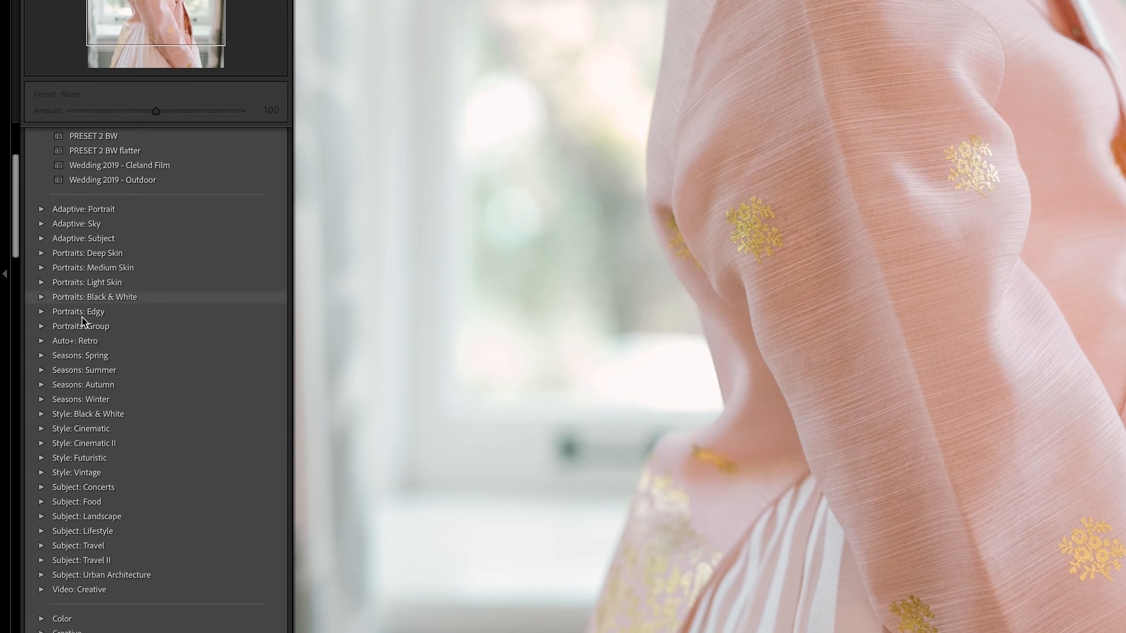
Step: Look through the develop preset groups down to the snapshots and collapse the portrait's edit history
{"action": "scroll", "coordinate": [83, 319], "scroll_direction": "down", "scroll_amount": 10}
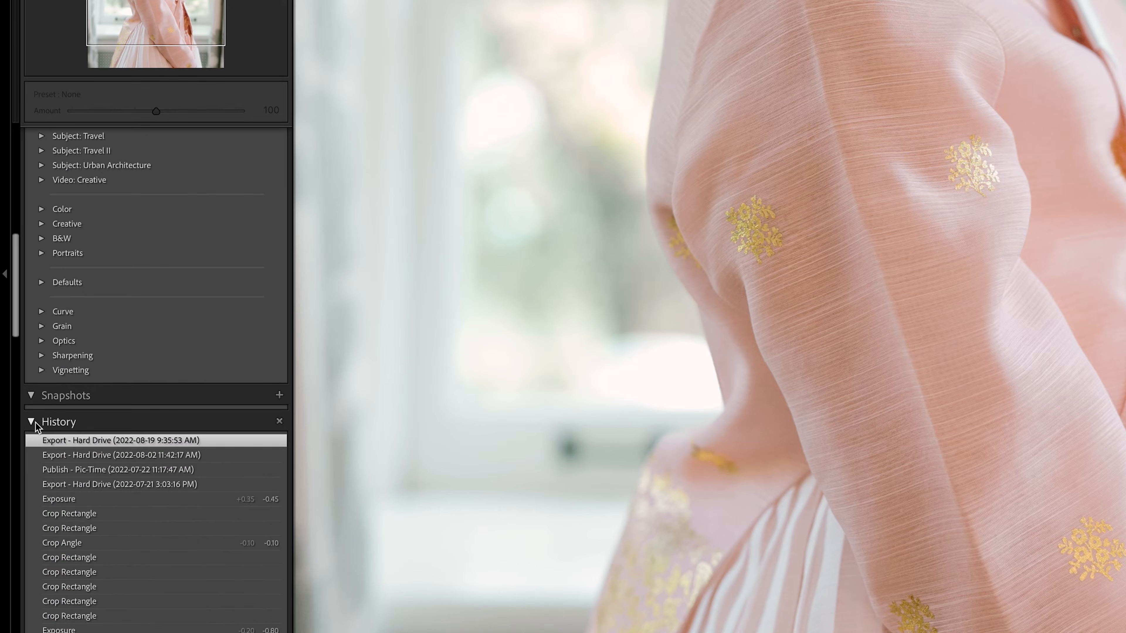
{"action": "left_click", "coordinate": [34, 420]}
{"action": "left_click", "coordinate": [31, 394]}
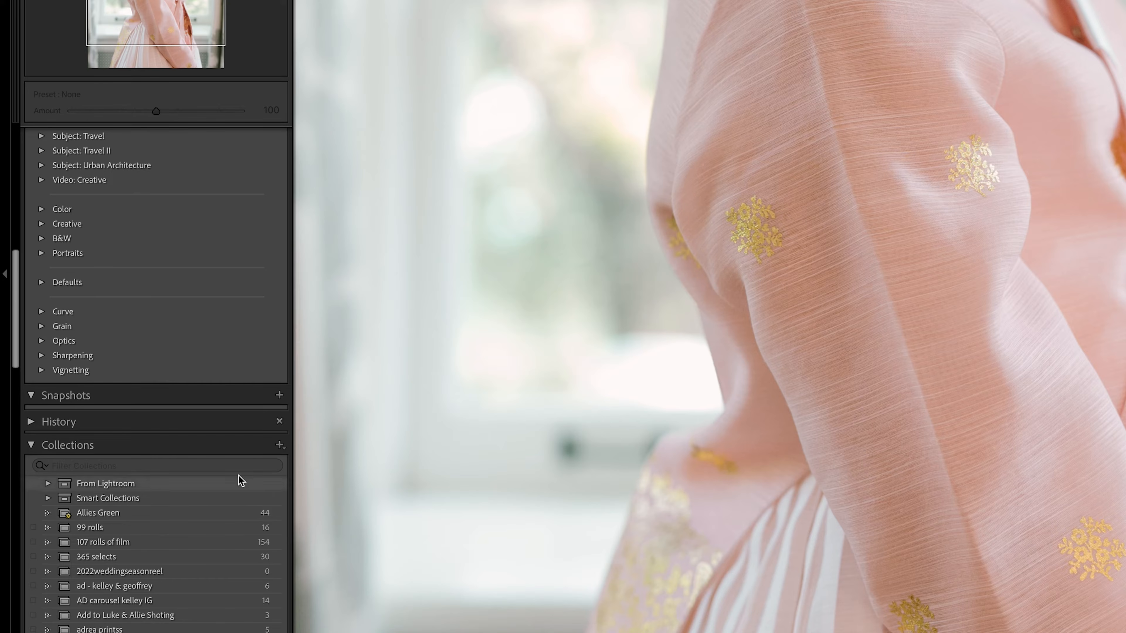
Step: Create a snapshot of the hanbok portrait's settings under the default timestamp name and restore the portrait to that snapshot
{"action": "left_click", "coordinate": [279, 395]}
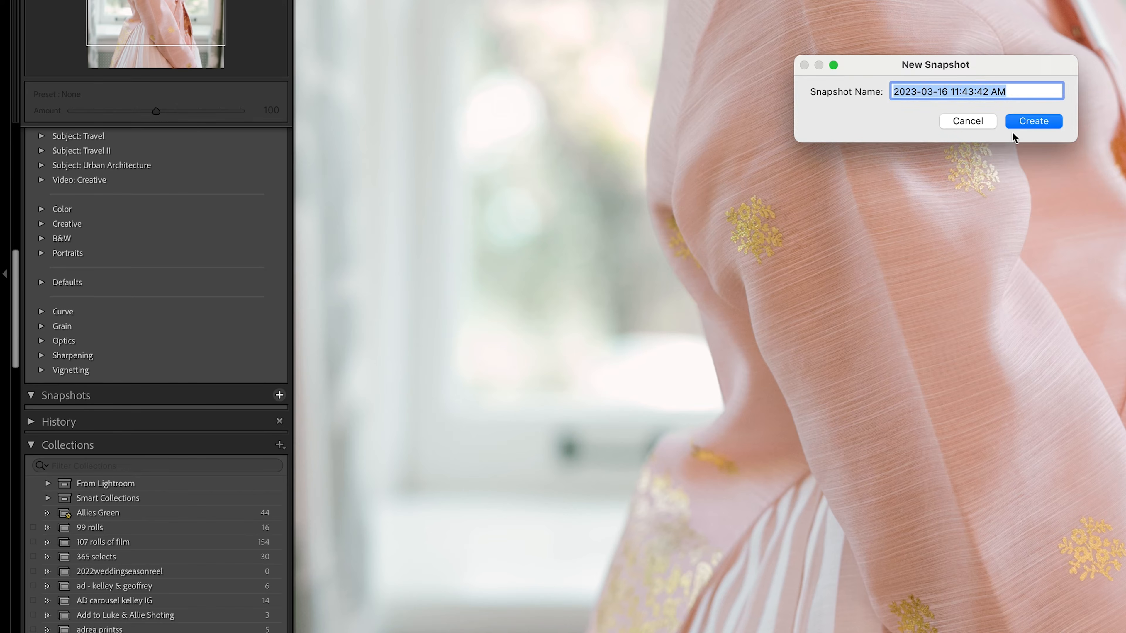
{"action": "left_click", "coordinate": [1052, 127]}
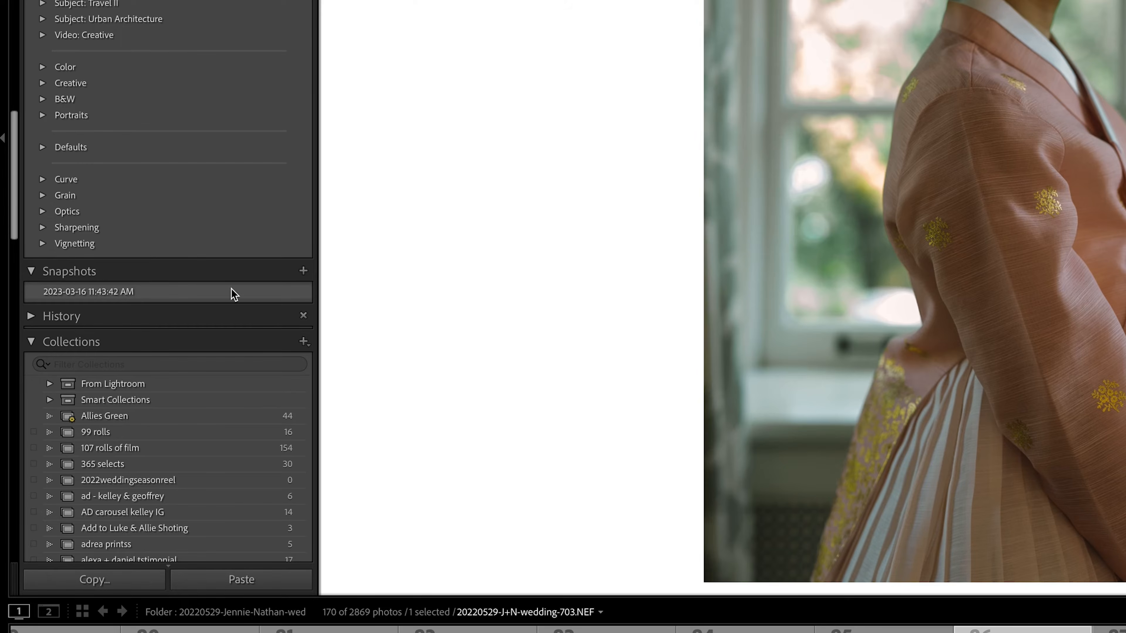
{"action": "left_click", "coordinate": [133, 292]}
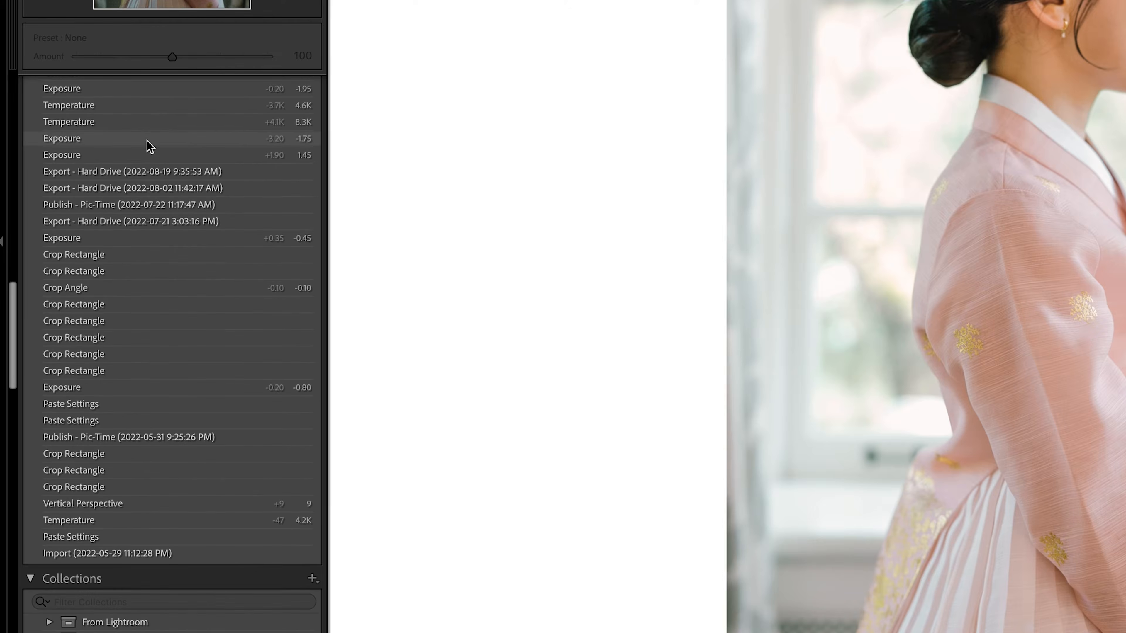
Step: Review the hanbok portrait's edit history up to its latest entry and collapse the history
{"action": "scroll", "coordinate": [196, 224], "scroll_direction": "up", "scroll_amount": 10}
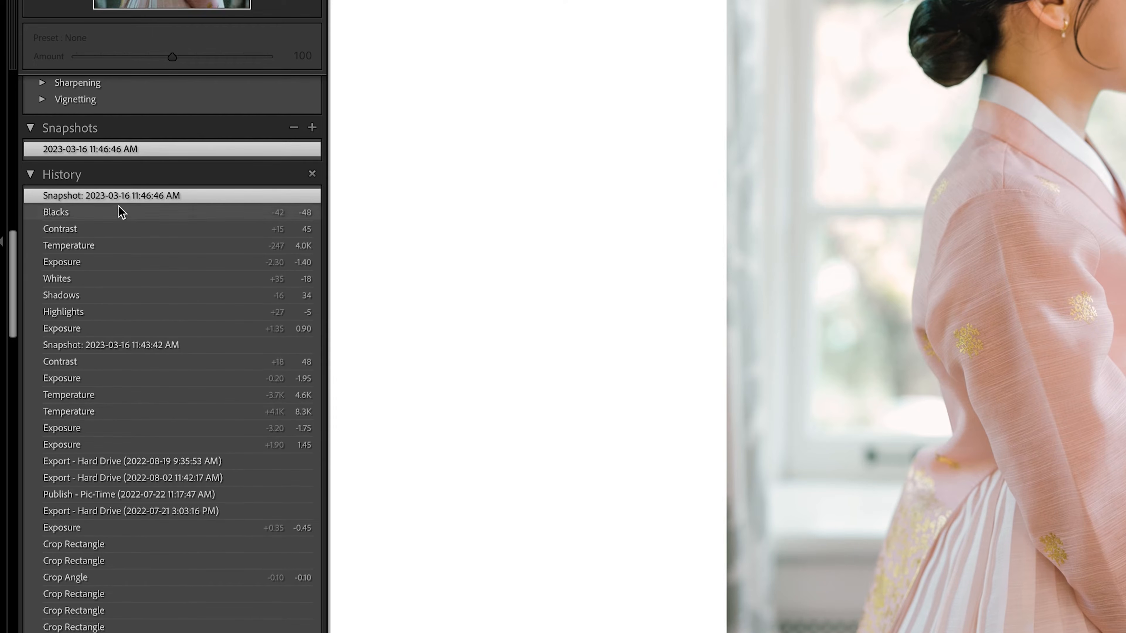
{"action": "left_click", "coordinate": [29, 175]}
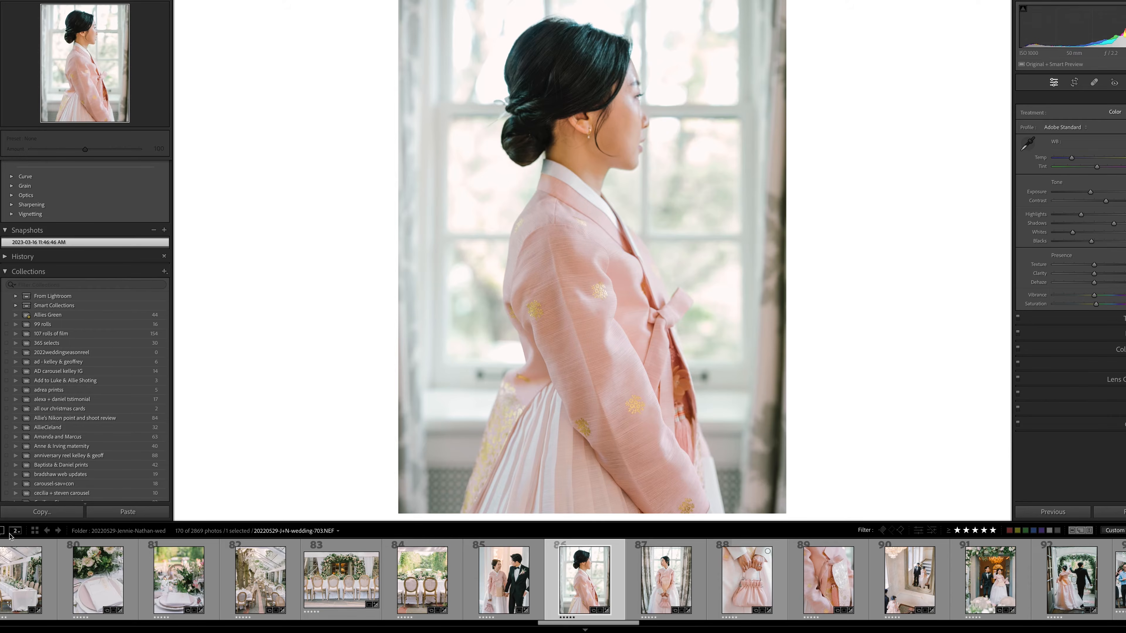
Step: Toggle the secondary display window and browse the filmstrip toward the reception photos
{"action": "left_click", "coordinate": [15, 532]}
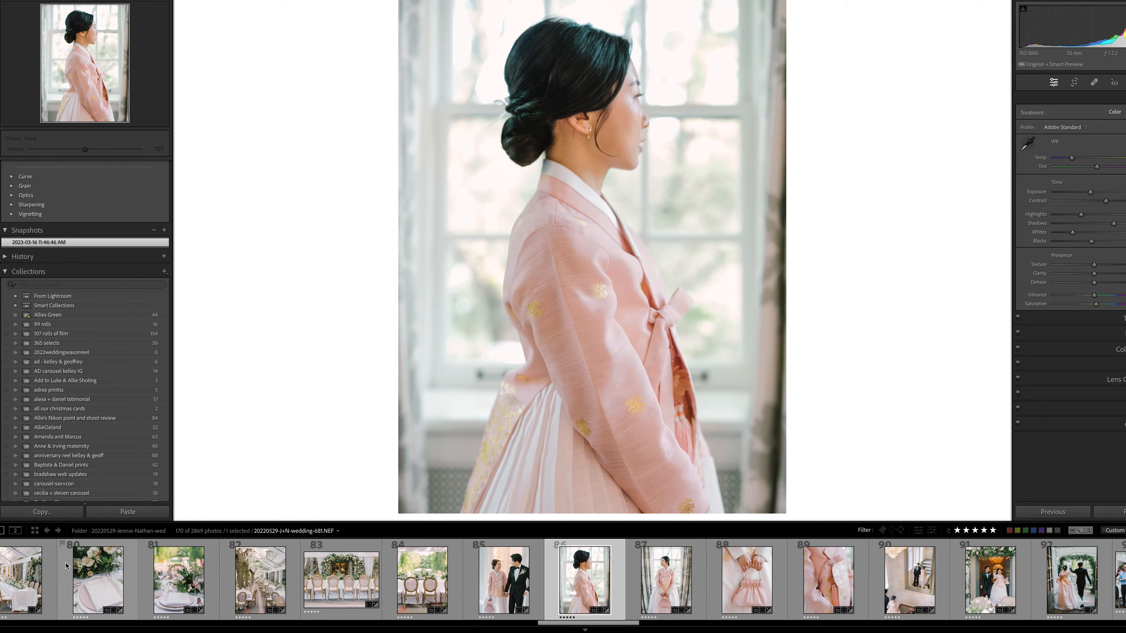
{"action": "scroll", "coordinate": [619, 610], "scroll_direction": "right", "scroll_amount": 15}
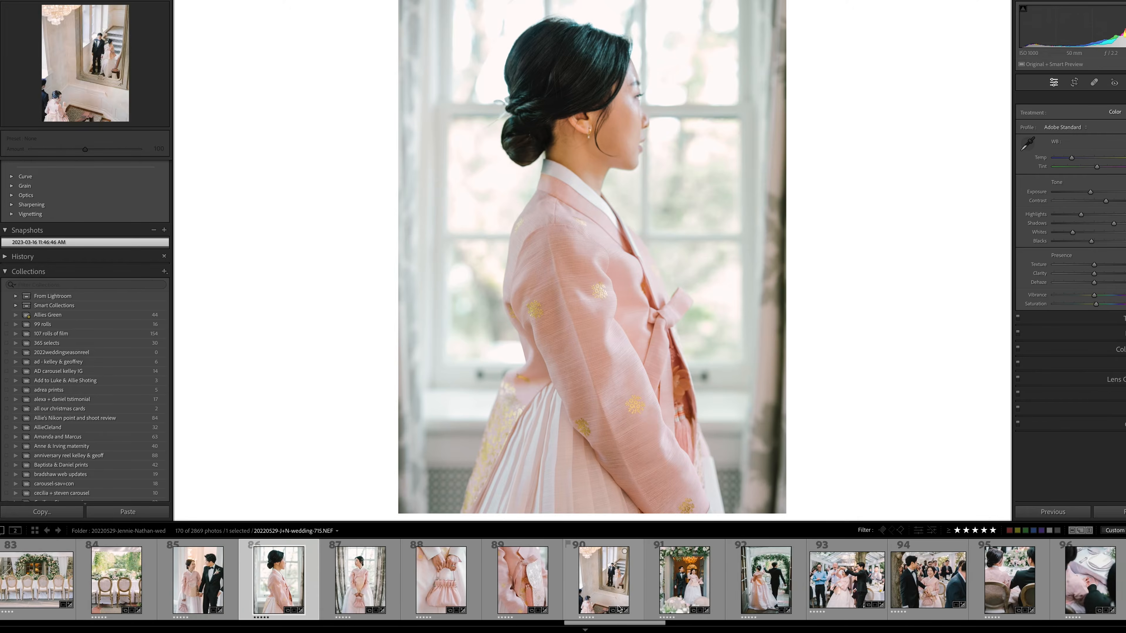